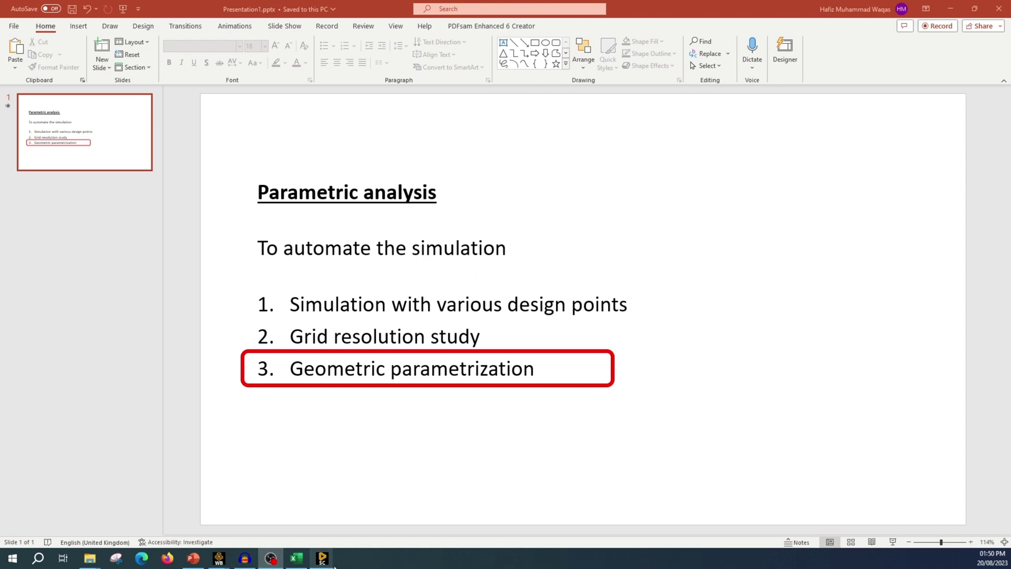
# - Bring the SpaceClaim window with the manifold sketch in front of the presentation
pyautogui.moveTo(323, 562)
pyautogui.click(276, 529)
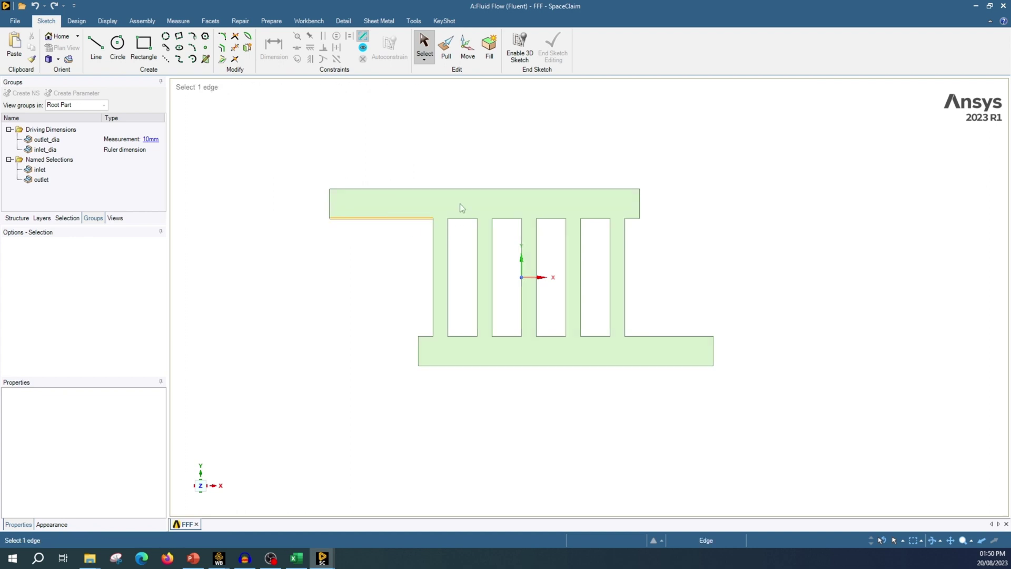
# - Select the manifold fluid face and the left web's vertical edge, clearing each selection
pyautogui.click(413, 208)
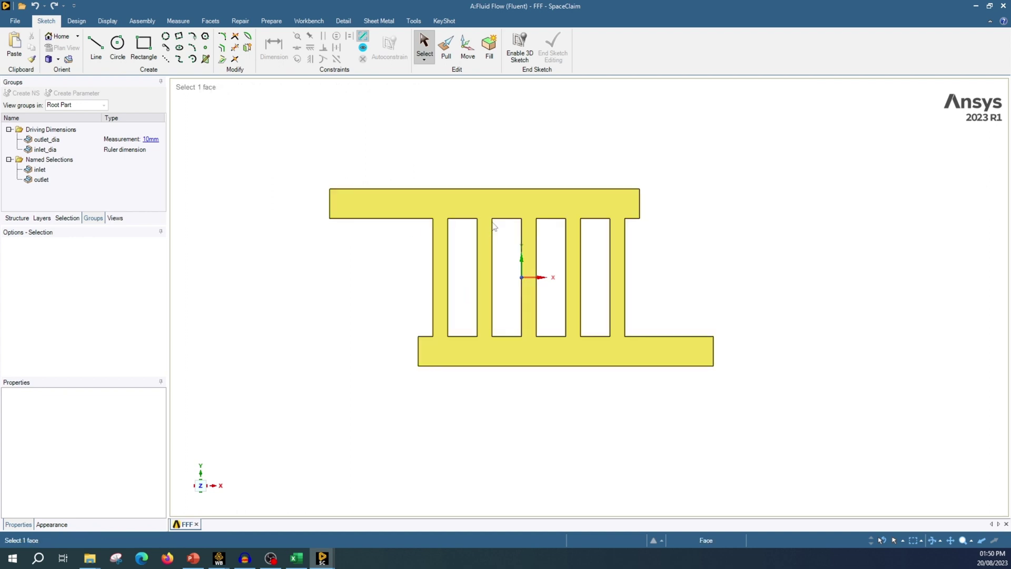
pyautogui.click(541, 248)
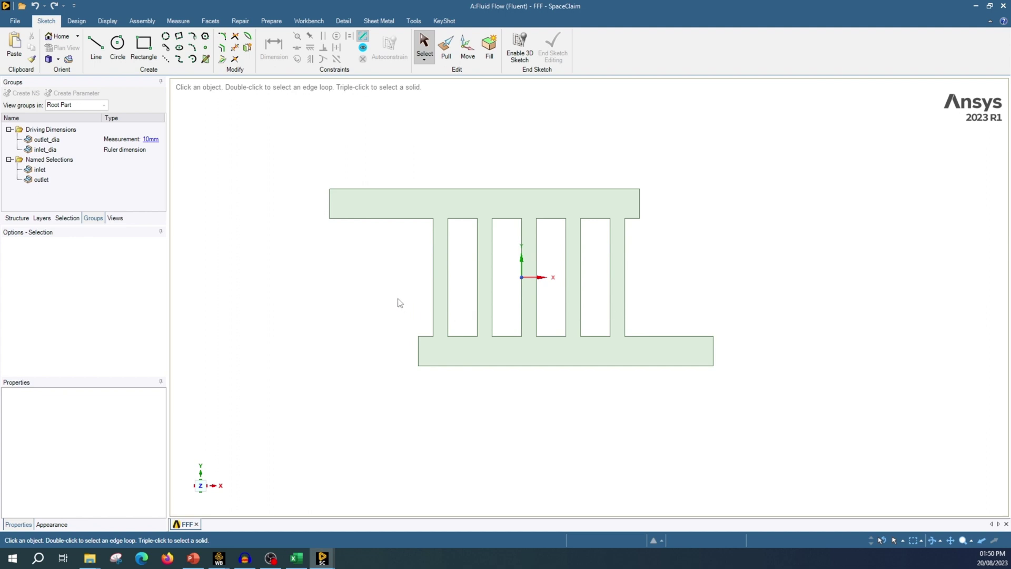
pyautogui.click(367, 206)
pyautogui.click(429, 286)
pyautogui.click(482, 302)
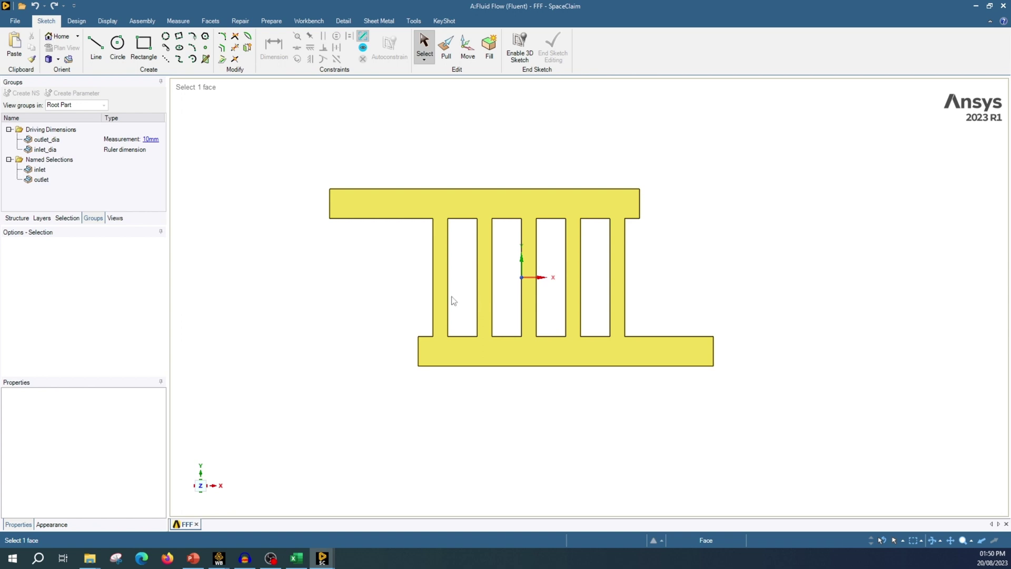
pyautogui.click(448, 321)
pyautogui.press('Escape')
# - Select and clear the manifold face a few more times, then switch to Workbench
pyautogui.click(614, 289)
pyautogui.press('Escape')
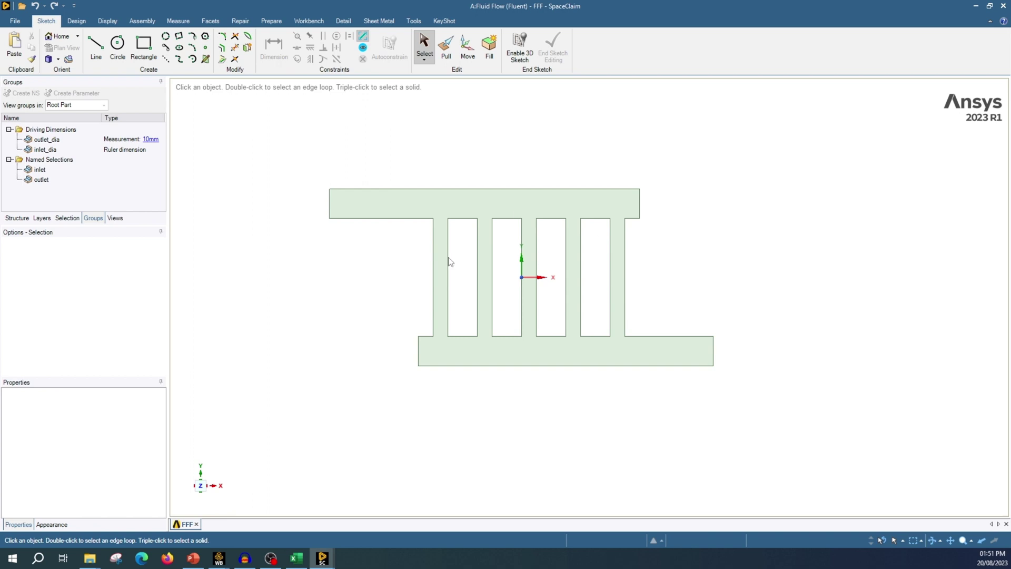
pyautogui.click(458, 352)
pyautogui.click(502, 388)
pyautogui.click(613, 299)
pyautogui.click(506, 295)
pyautogui.hotkey('alt', 'Tab')
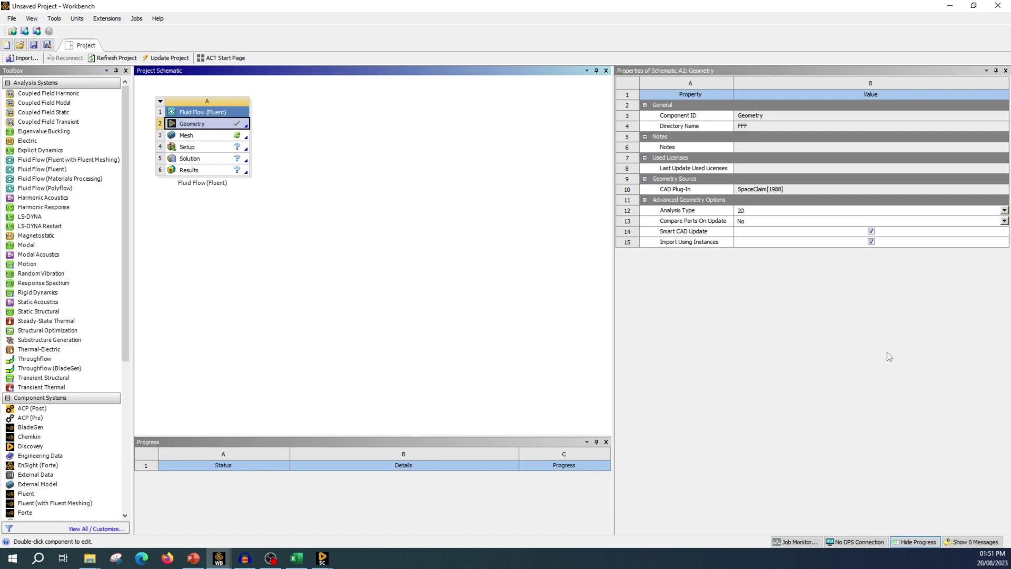
pyautogui.click(295, 259)
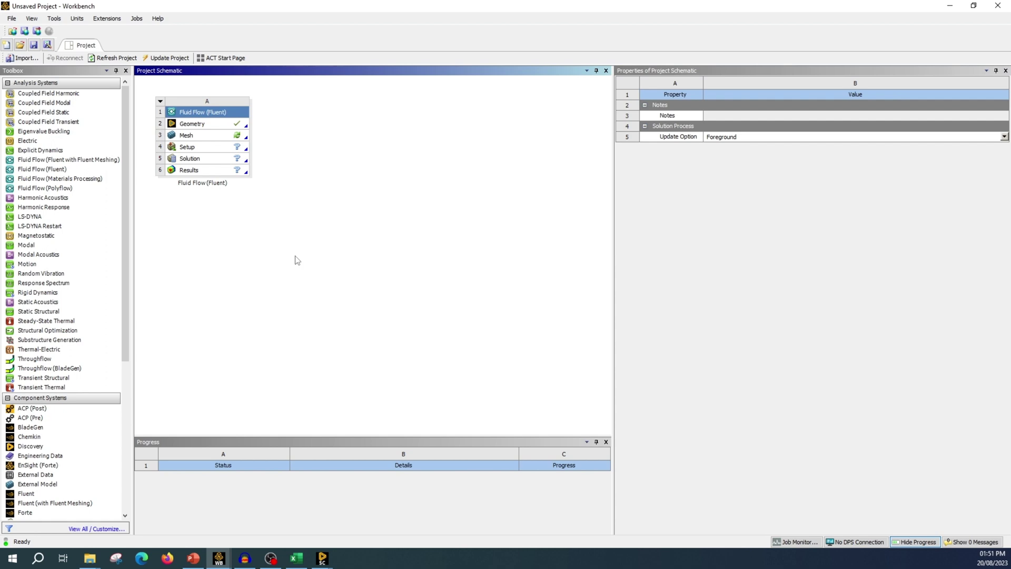
pyautogui.click(209, 123)
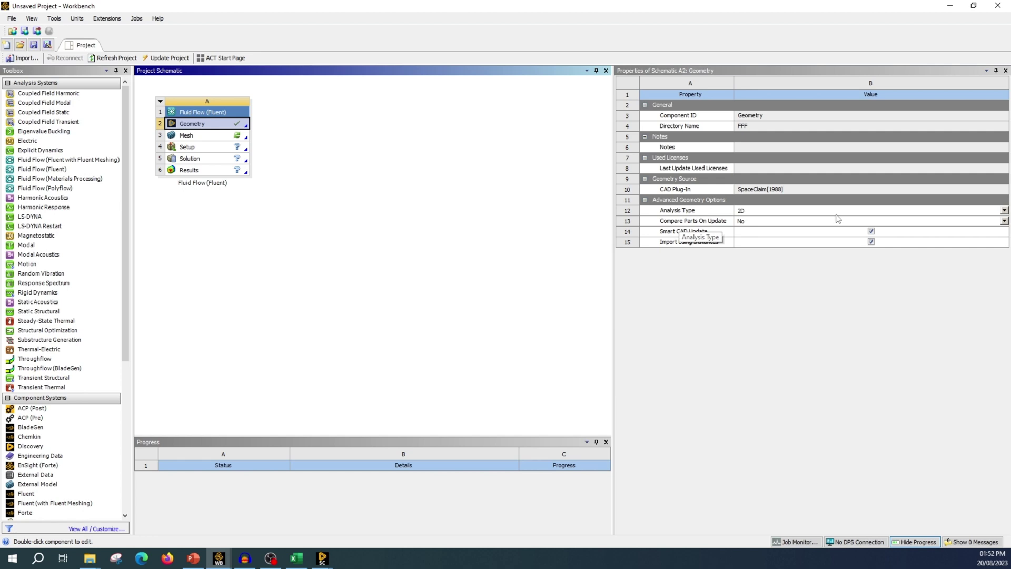
pyautogui.click(1004, 211)
pyautogui.click(896, 227)
pyautogui.click(773, 221)
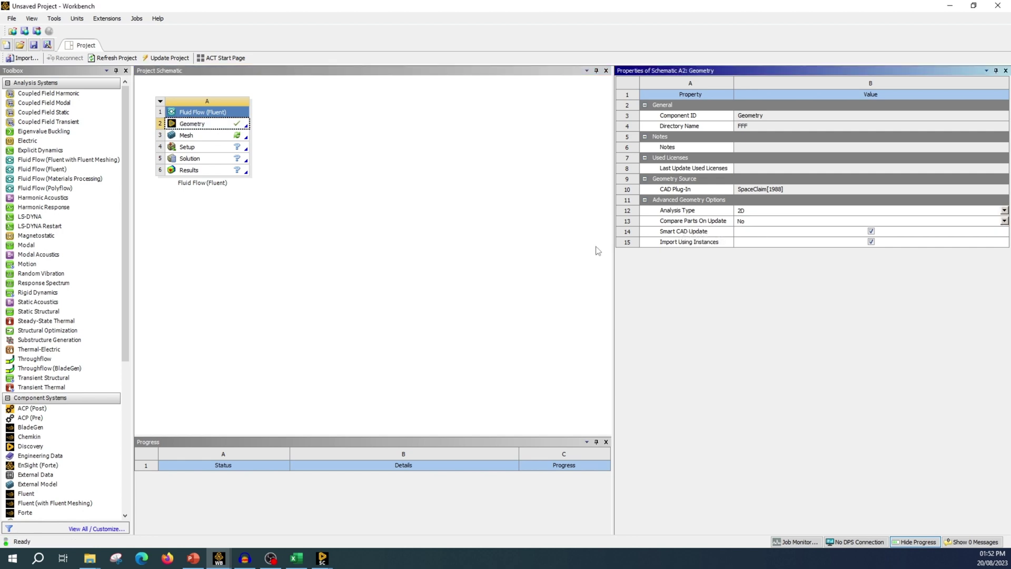
pyautogui.click(492, 249)
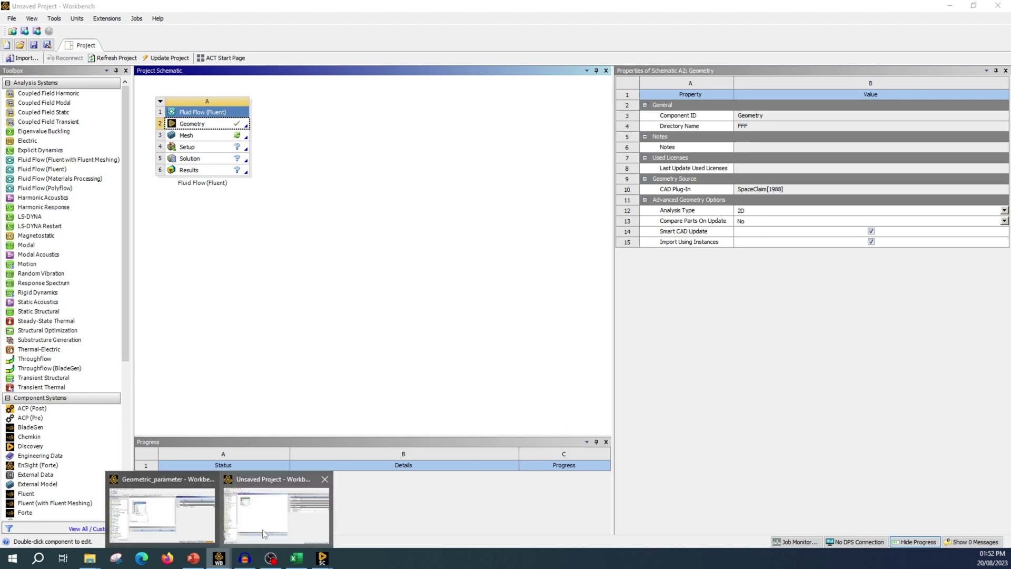
# - Orient the new Design1 sketch plane to the Front view, facing the grid straight on
pyautogui.click(322, 557)
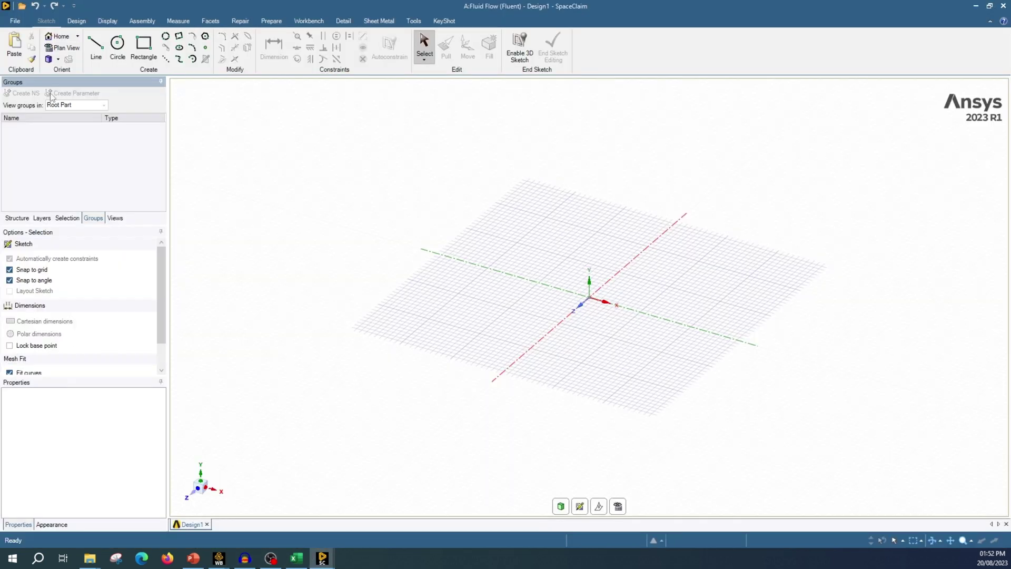
pyautogui.click(58, 59)
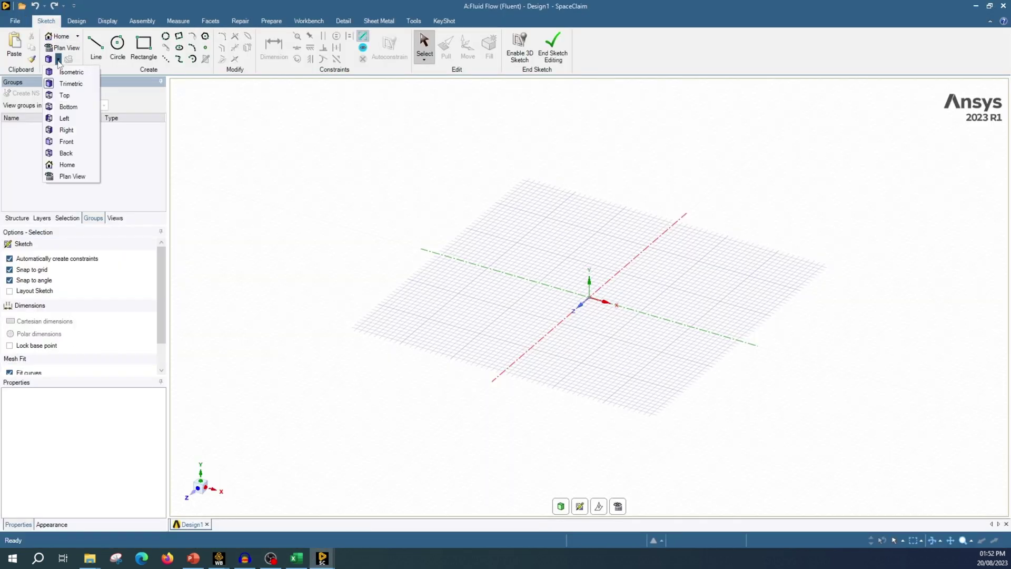
pyautogui.click(81, 141)
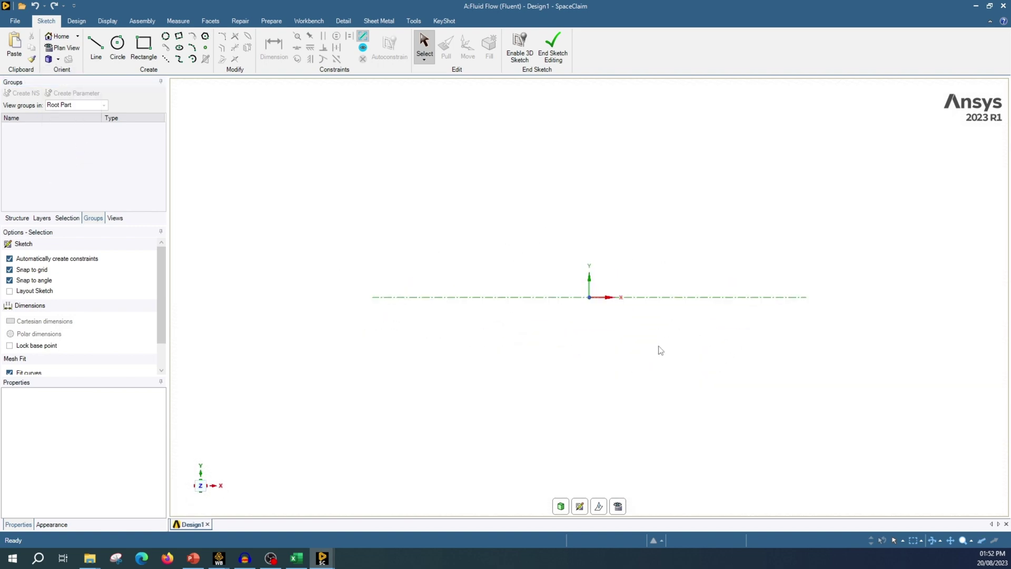
pyautogui.click(580, 507)
pyautogui.click(532, 268)
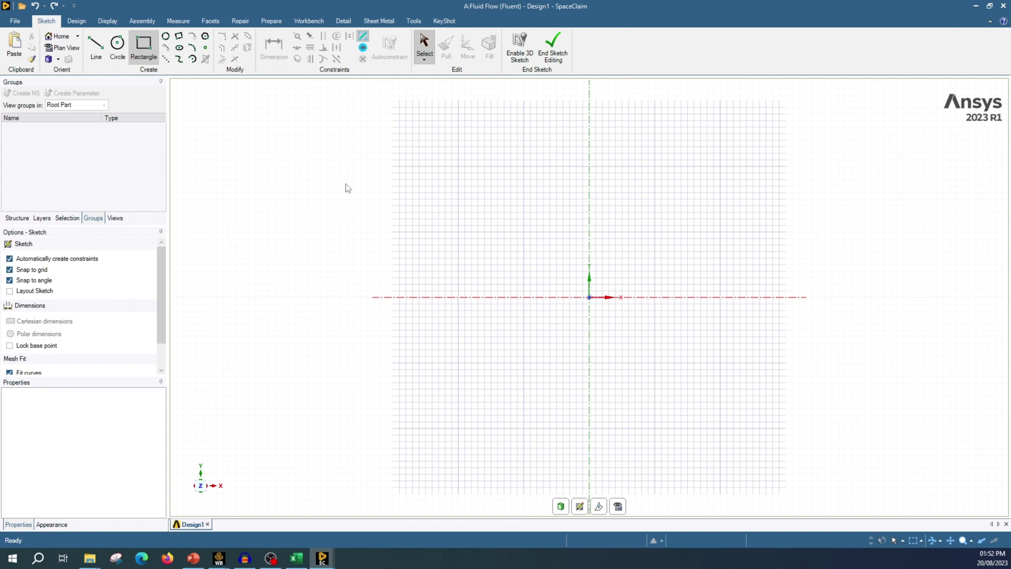
# - Draw a 100 mm by 10 mm rectangle starting left of the vertical axis
pyautogui.press('r')
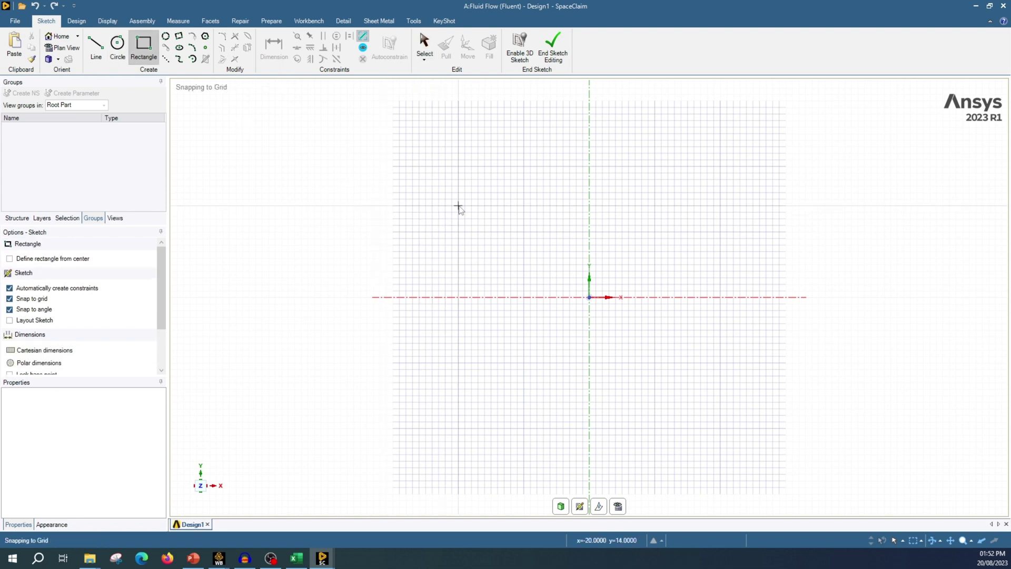
pyautogui.click(463, 206)
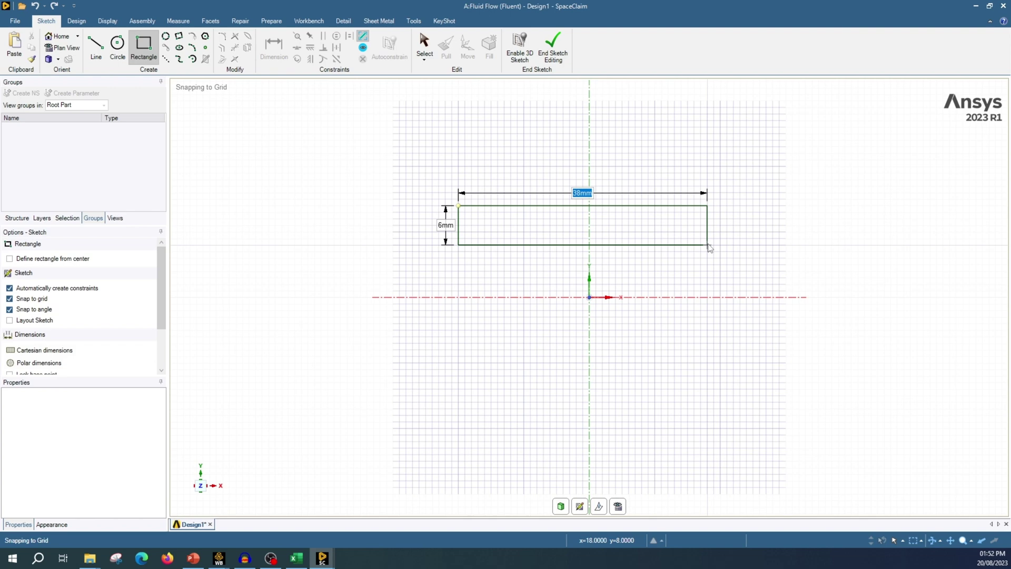
pyautogui.write('100')
pyautogui.press('Tab')
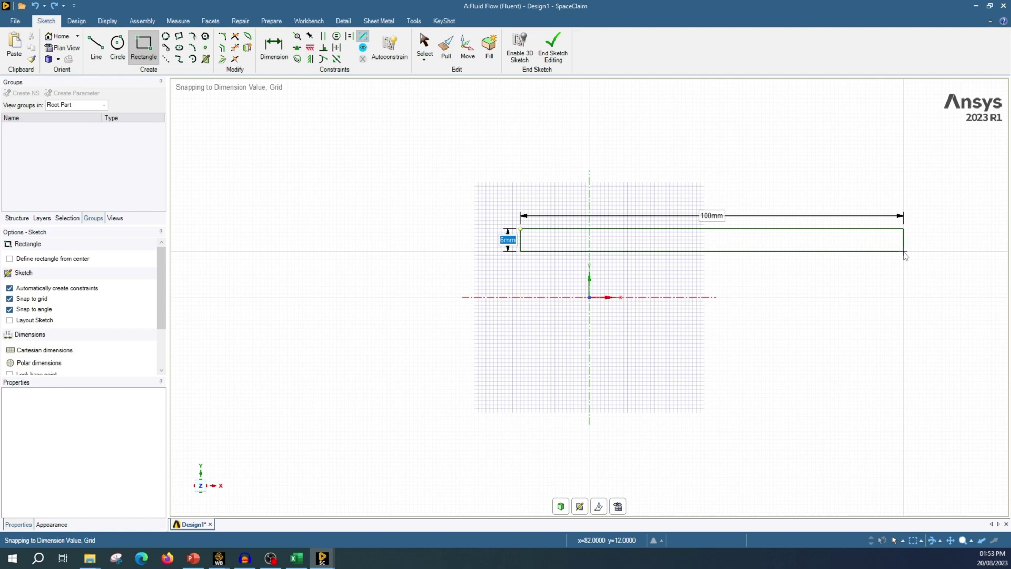
pyautogui.write('10')
pyautogui.press('Return')
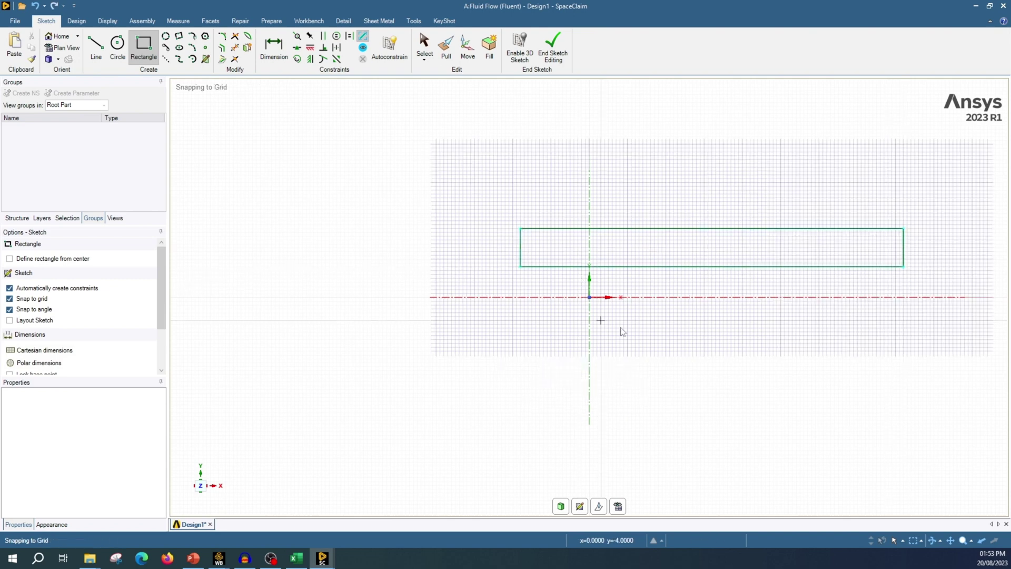
# - Draw a second, larger rectangle, undo it, and return to selection
pyautogui.scroll(-1, 549, 288)
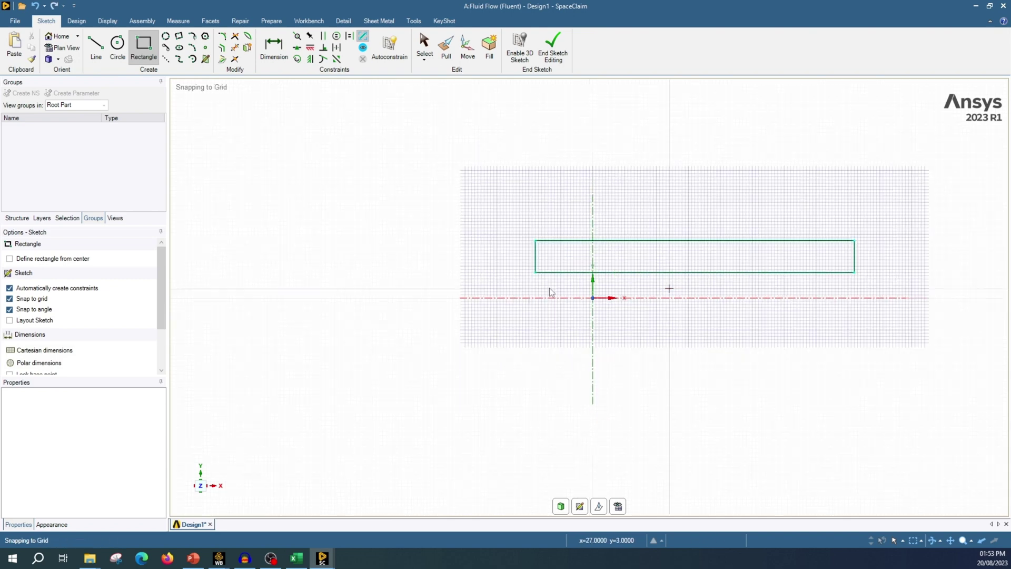
pyautogui.click(510, 209)
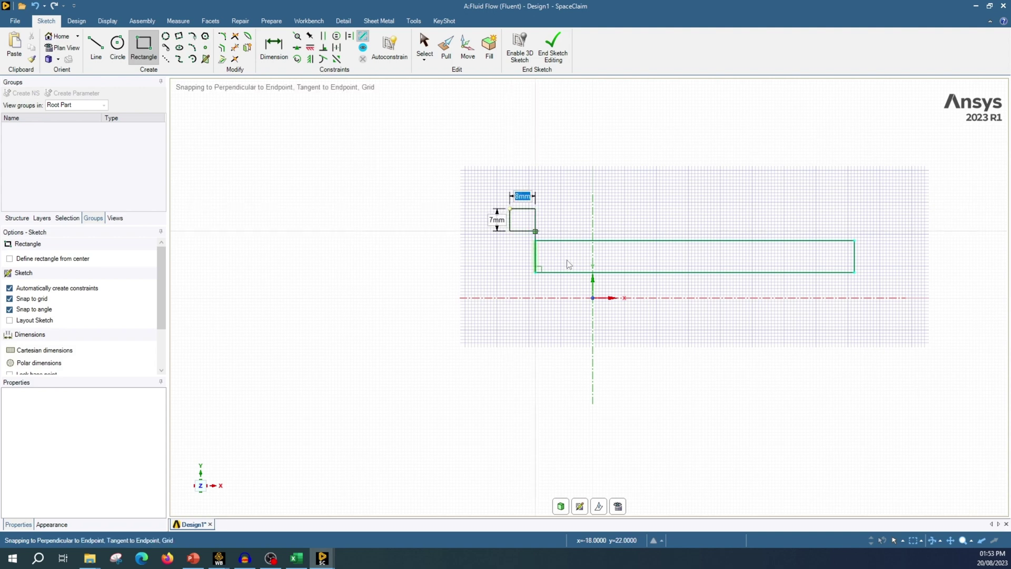
pyautogui.click(891, 298)
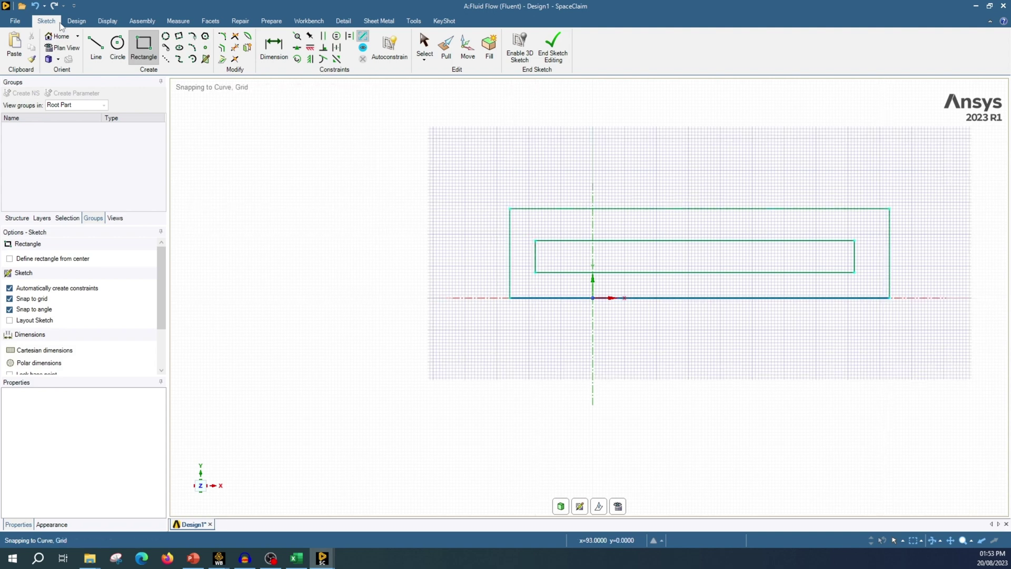
pyautogui.click(36, 9)
pyautogui.press('s')
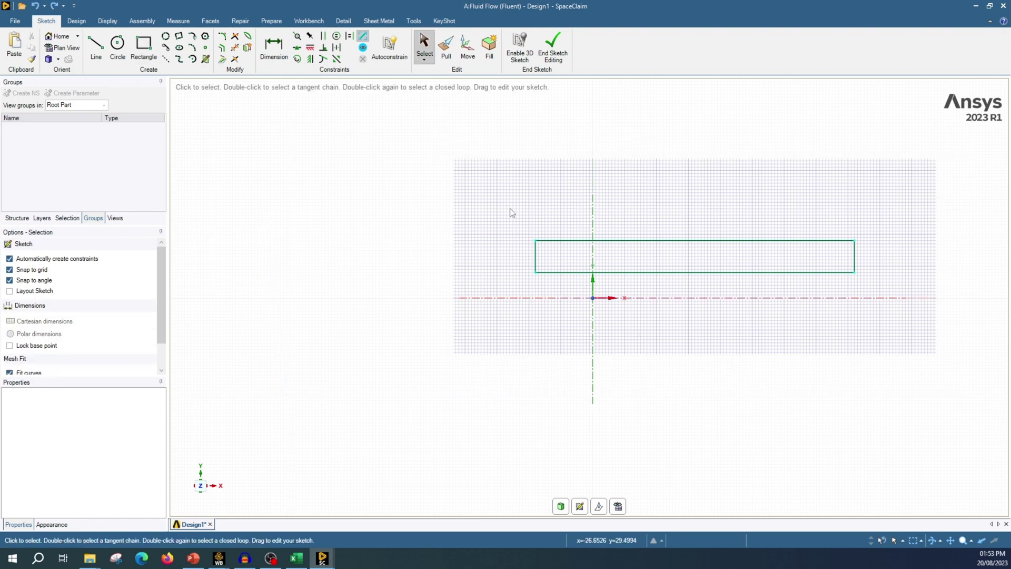
# - Copy the rectangle with Move, placing the copy 50 mm below the original
pyautogui.moveTo(488, 194); pyautogui.dragTo(885, 307)
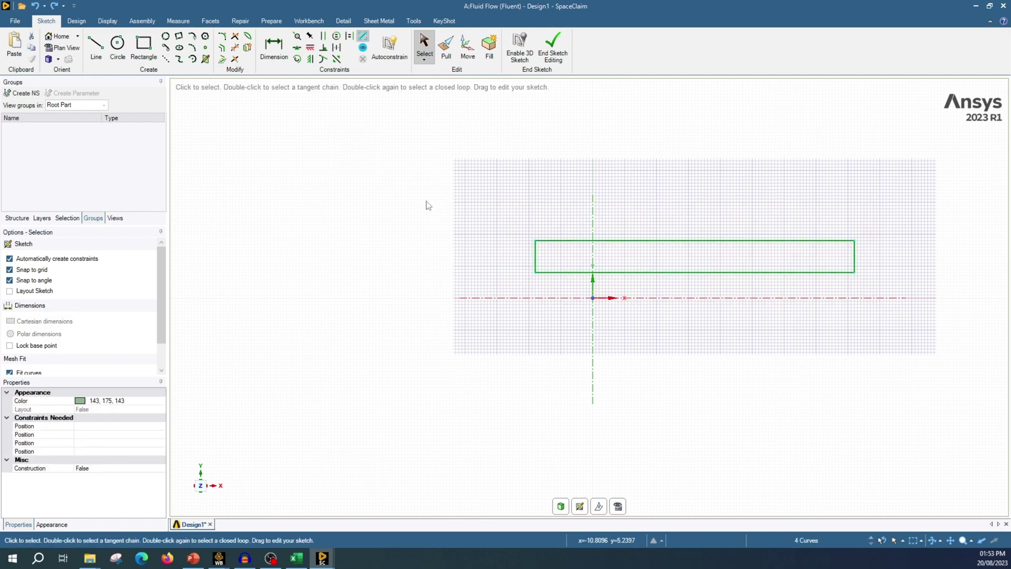
pyautogui.click(467, 50)
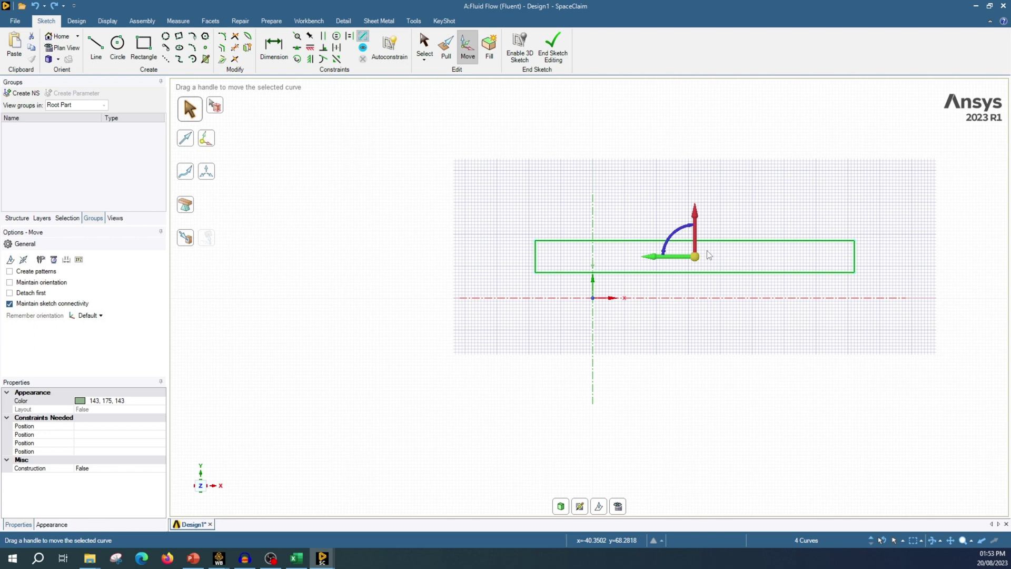
pyautogui.press('ctrl')
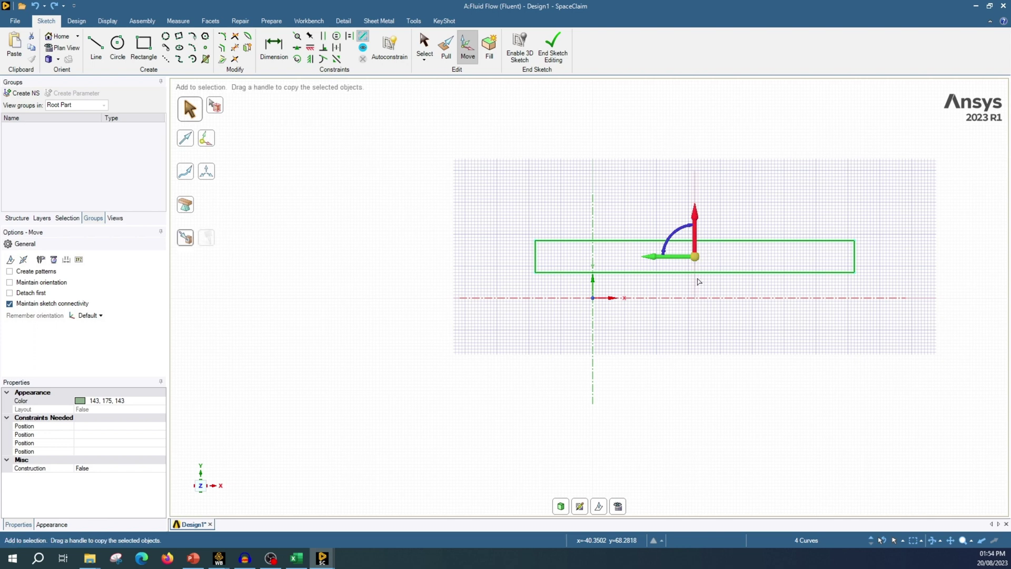
pyautogui.keyDown('ctrl'); pyautogui.moveTo(699, 285); pyautogui.dragTo(701, 326); pyautogui.keyUp('ctrl')
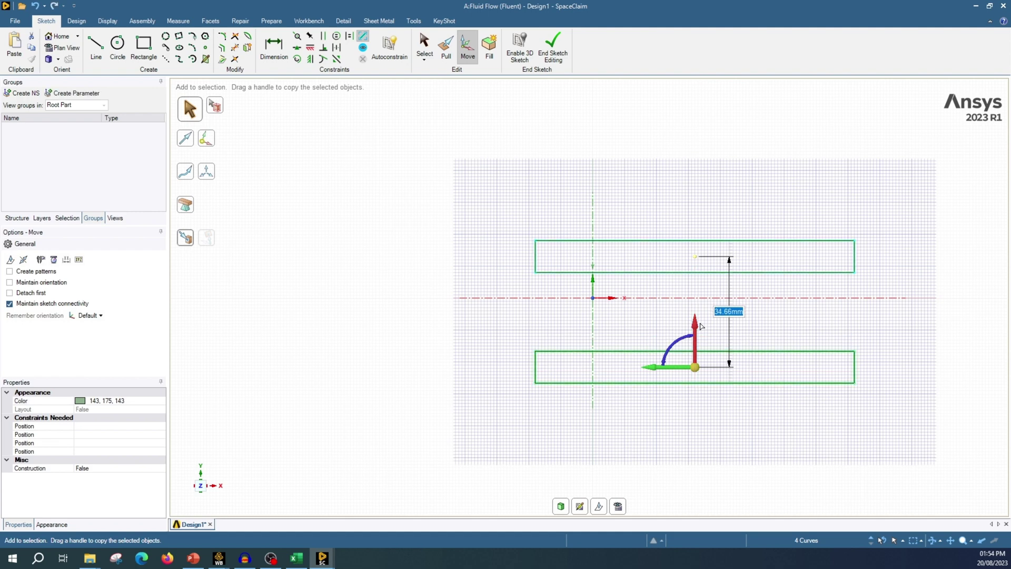
pyautogui.hotkey('ctrl', 'Left')
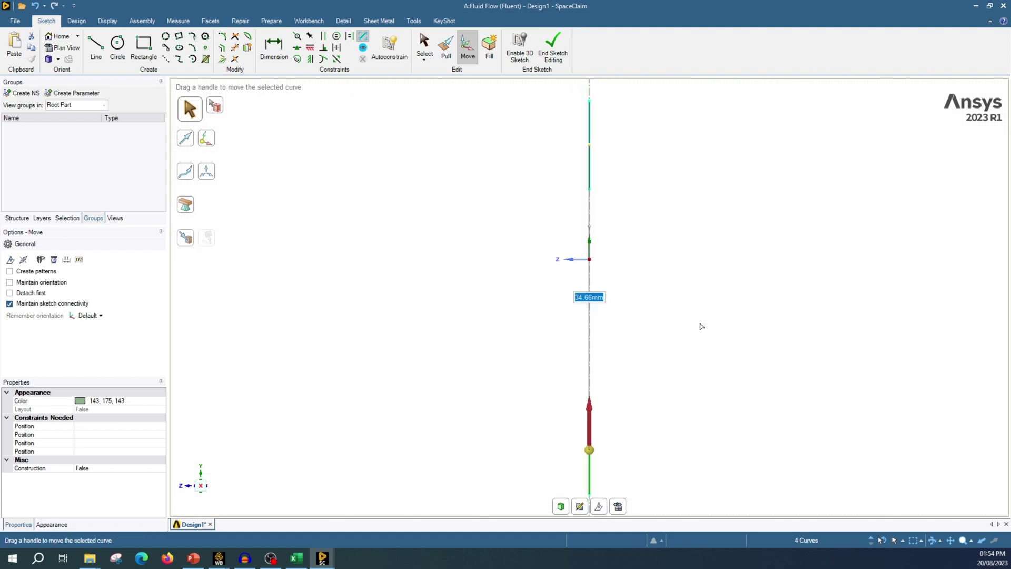
pyautogui.write('0')
pyautogui.press('BackSpace')
pyautogui.write('50')
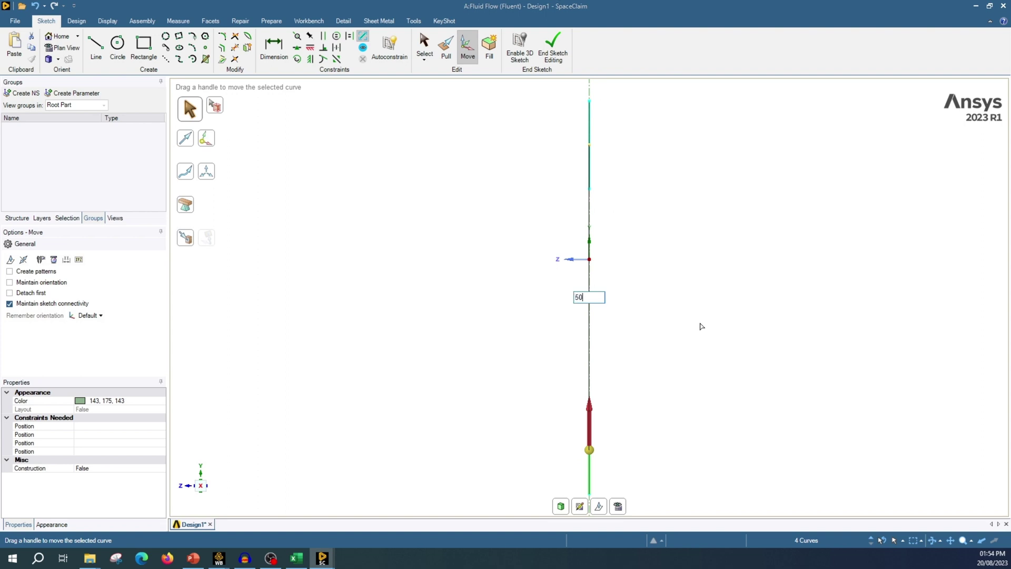
pyautogui.press('Return')
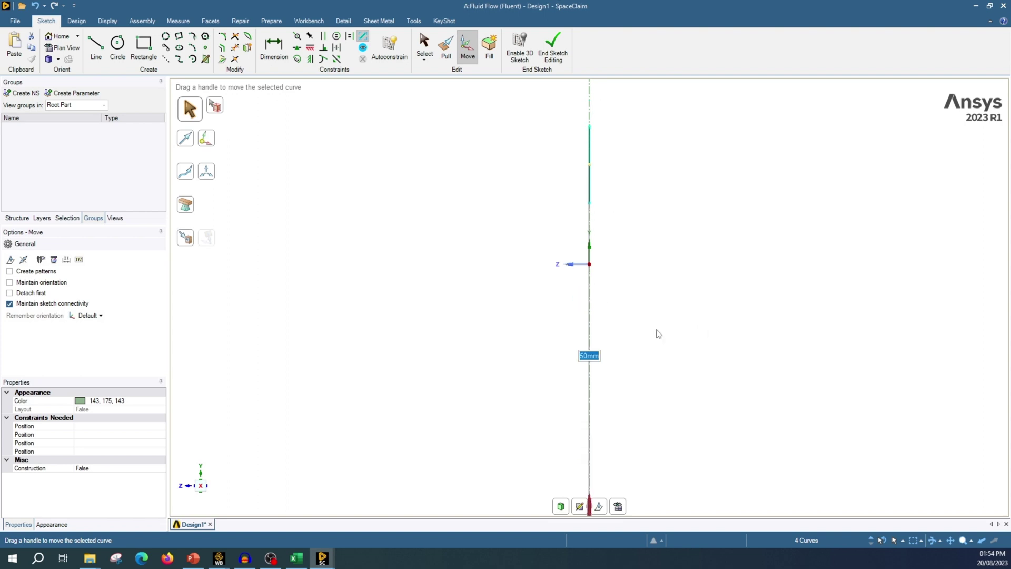
# - Return to the plan view and select only the upper rectangle
pyautogui.press('v')
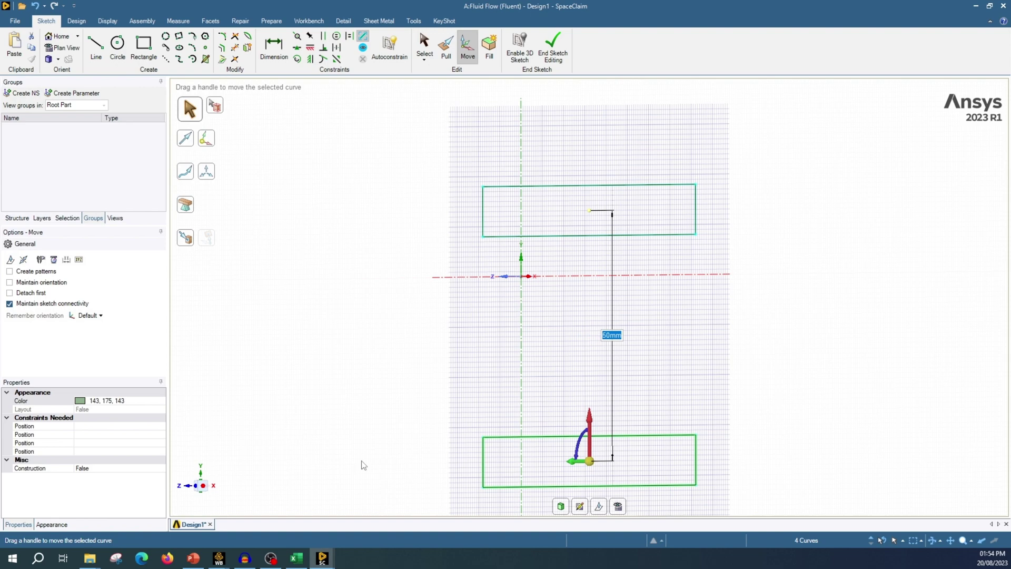
pyautogui.click(196, 489)
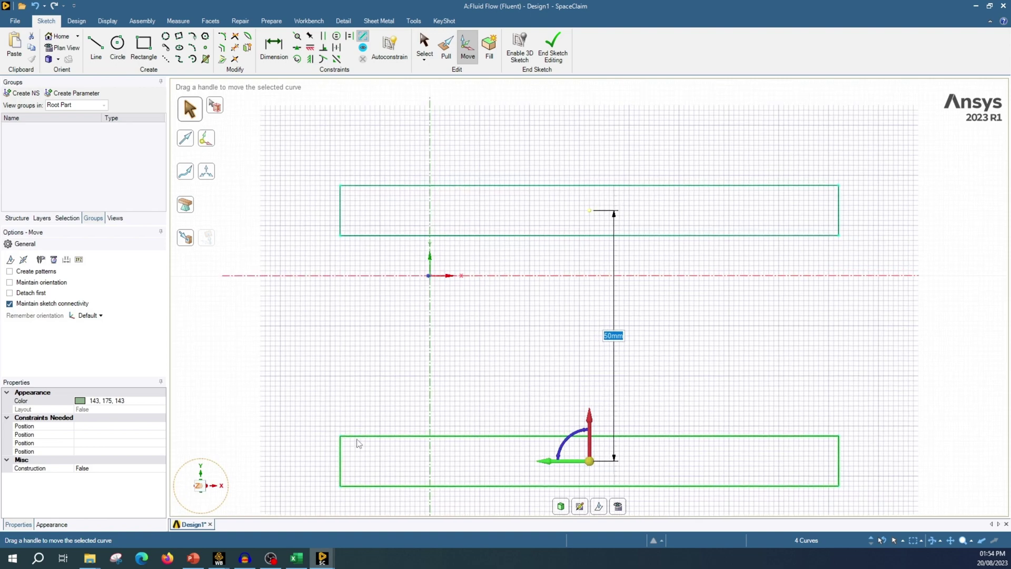
pyautogui.click(823, 335)
pyautogui.moveTo(309, 161); pyautogui.dragTo(685, 301)
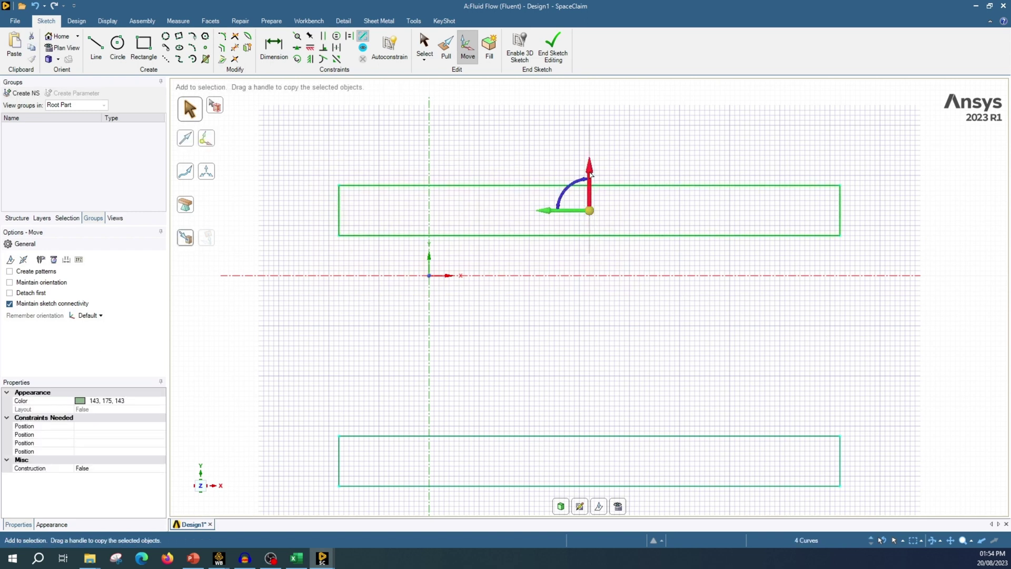
# - Reset the accidentally nudged upper rectangle to zero offset and deselect it
pyautogui.moveTo(591, 174); pyautogui.dragTo(589, 197)
pyautogui.press('ctrl')
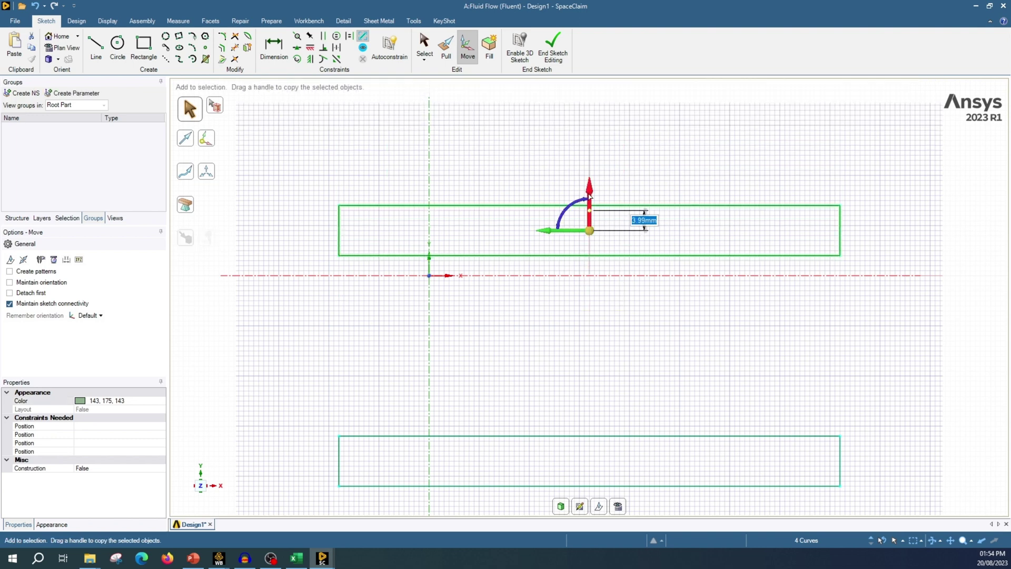
pyautogui.write('0')
pyautogui.press('Return')
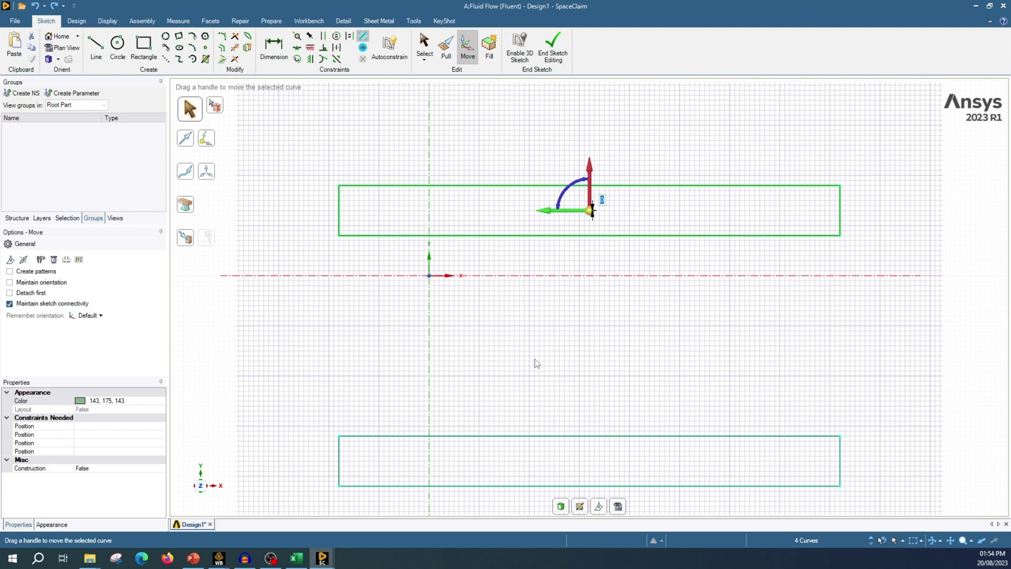
pyautogui.click(537, 363)
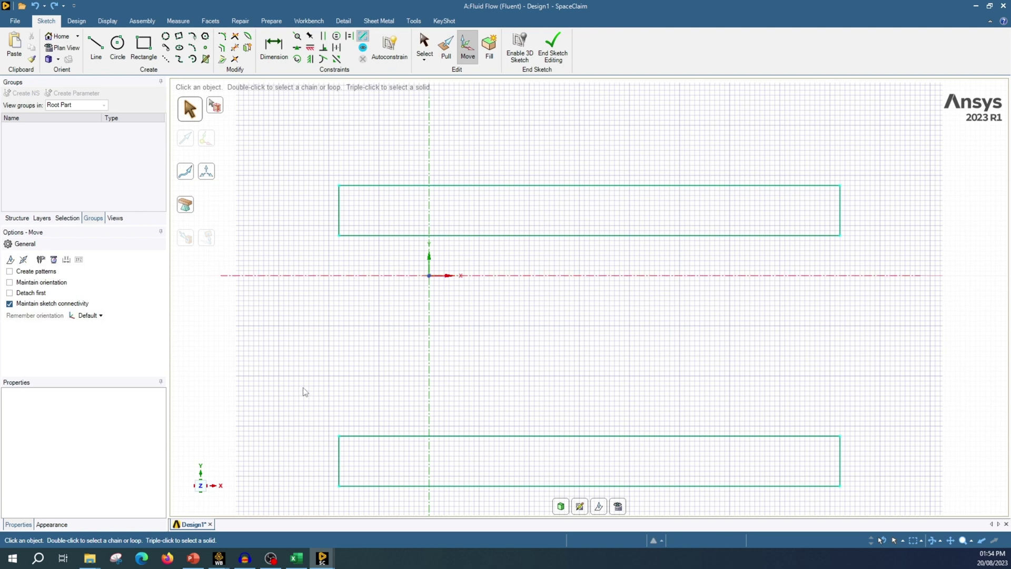
# - Shift the lower rectangle 25 mm to the right
pyautogui.moveTo(304, 387); pyautogui.dragTo(870, 504)
pyautogui.moveTo(546, 470); pyautogui.dragTo(580, 469)
pyautogui.write('25')
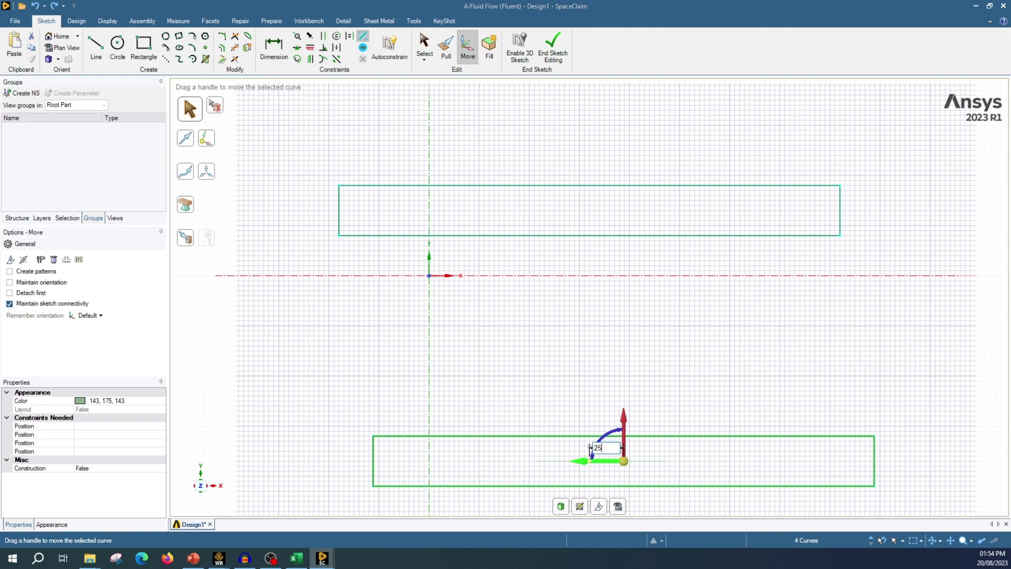
pyautogui.press('Return')
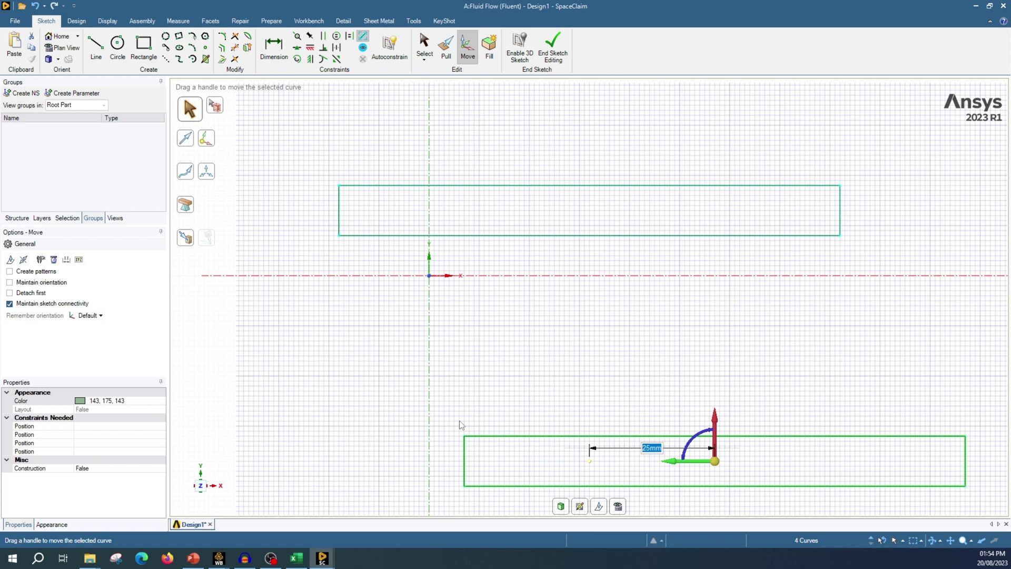
pyautogui.click(150, 53)
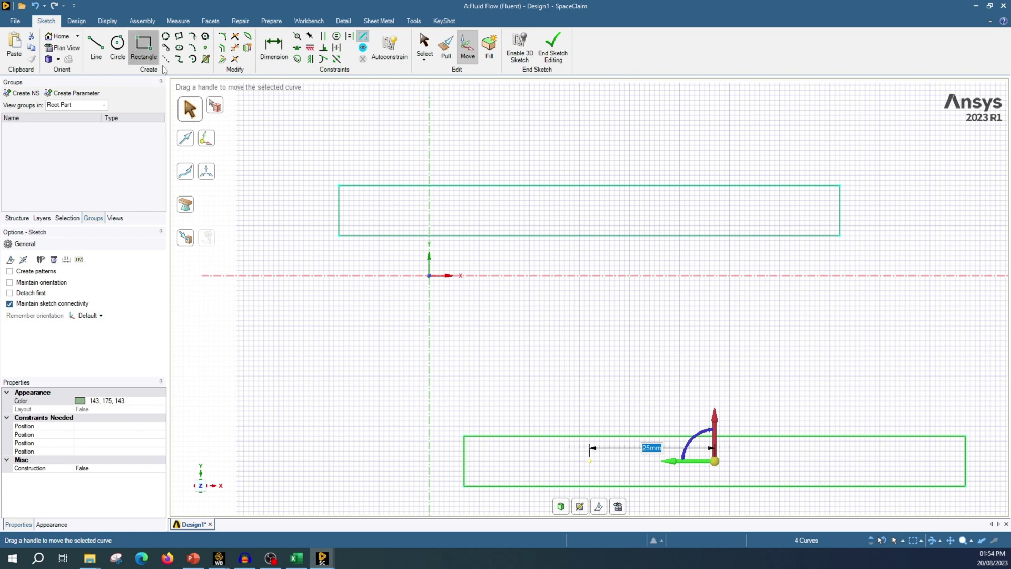
# - Draw a narrow 40 mm-tall rectangle joining the lower and upper rectangles
pyautogui.scroll(5, 482, 444)
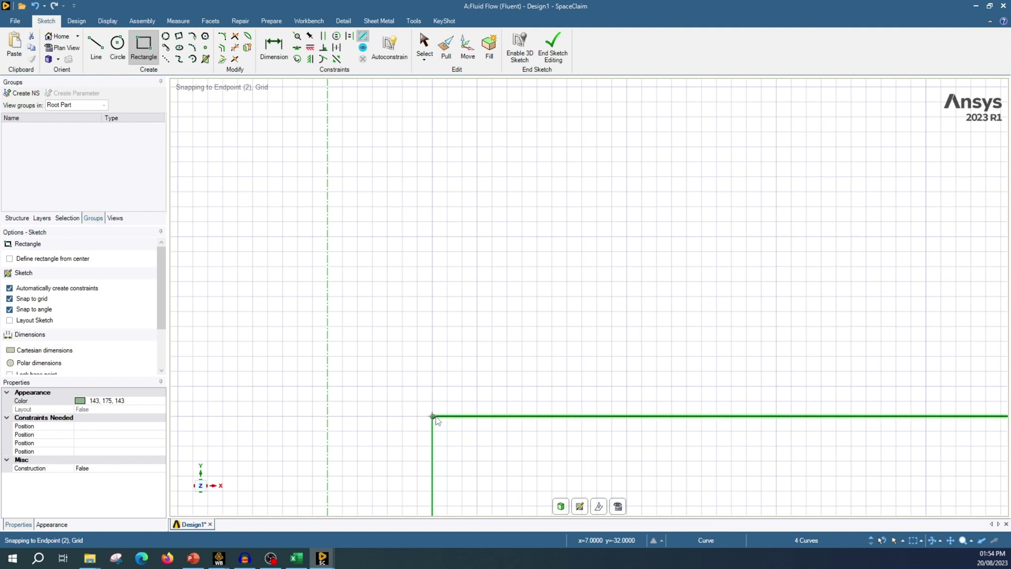
pyautogui.click(508, 418)
pyautogui.scroll(-3, 507, 418)
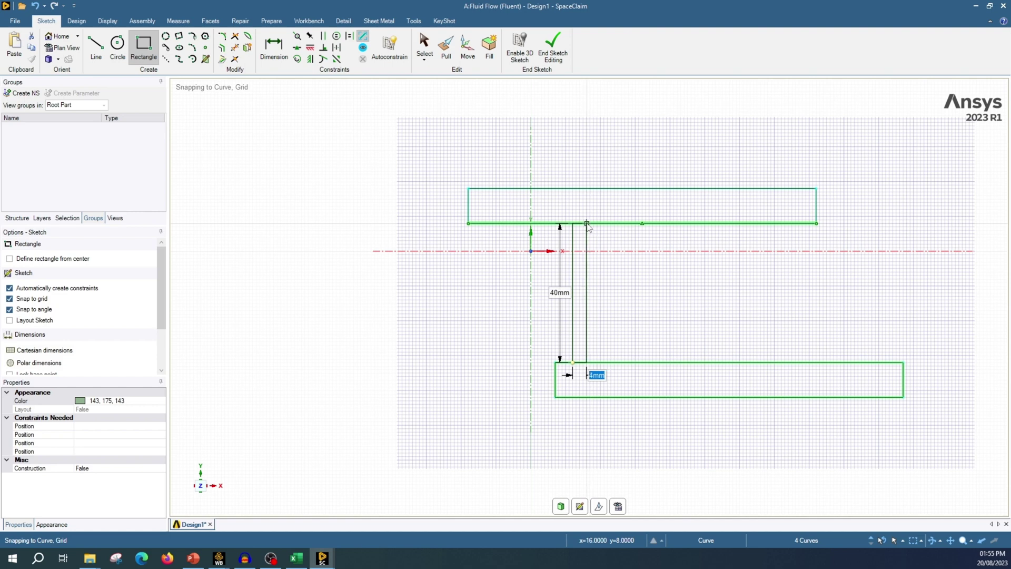
pyautogui.click(587, 225)
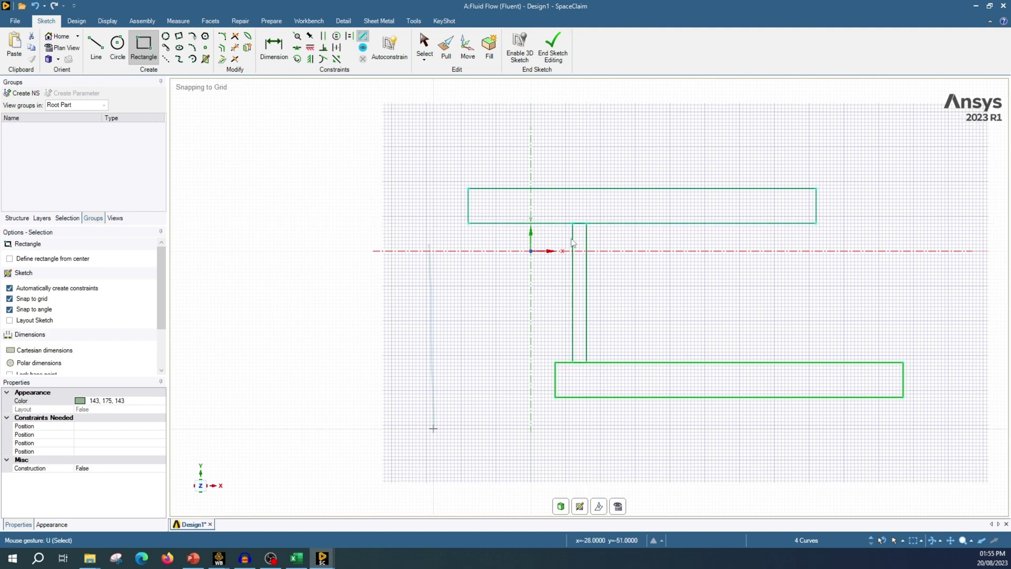
pyautogui.press('s')
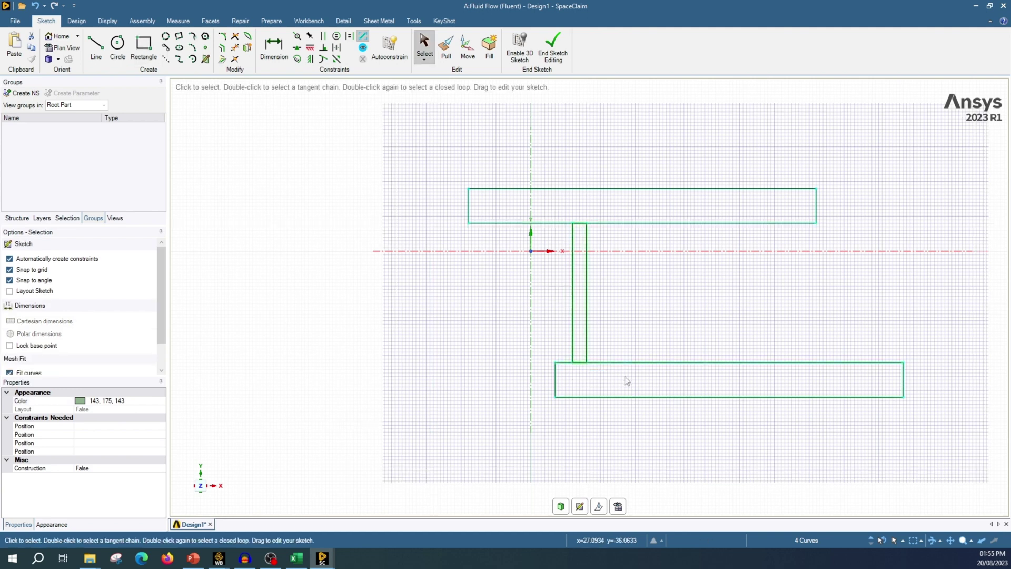
pyautogui.click(468, 56)
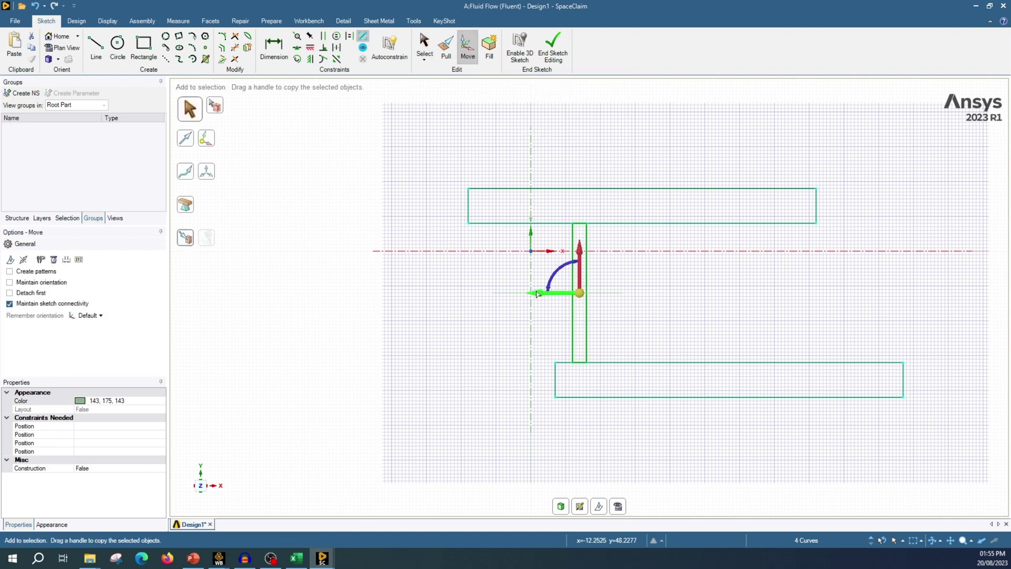
# - Copy the narrow strip to the right at 15 mm and 30 mm offsets
pyautogui.moveTo(537, 294); pyautogui.dragTo(574, 296)
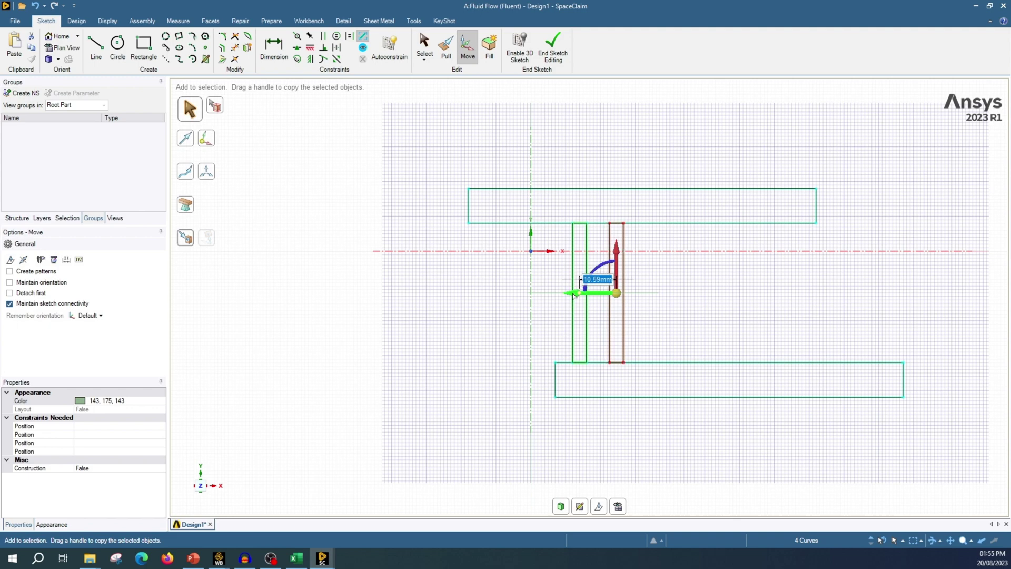
pyautogui.write('5')
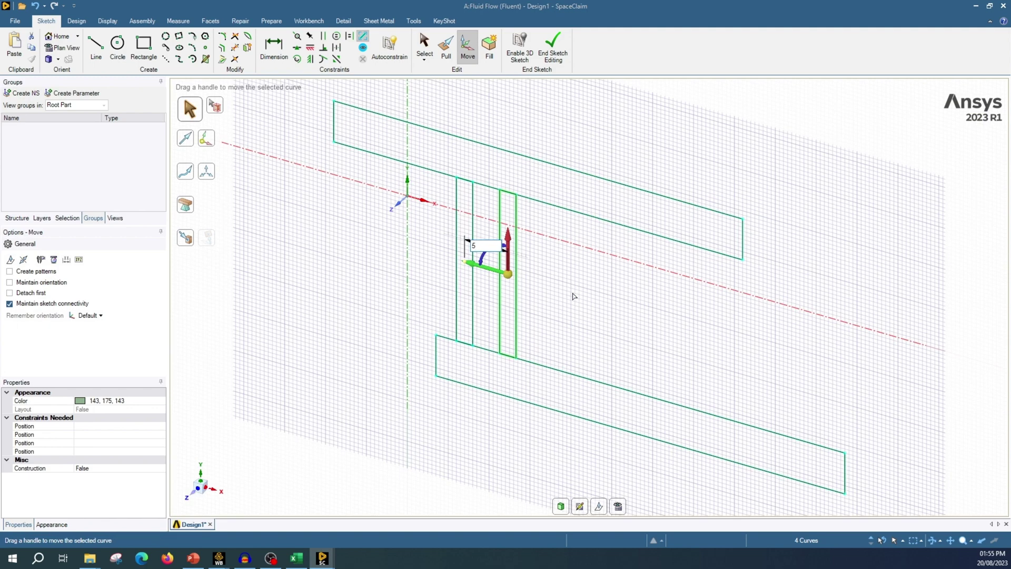
pyautogui.press('BackSpace')
pyautogui.write('15')
pyautogui.press('Return')
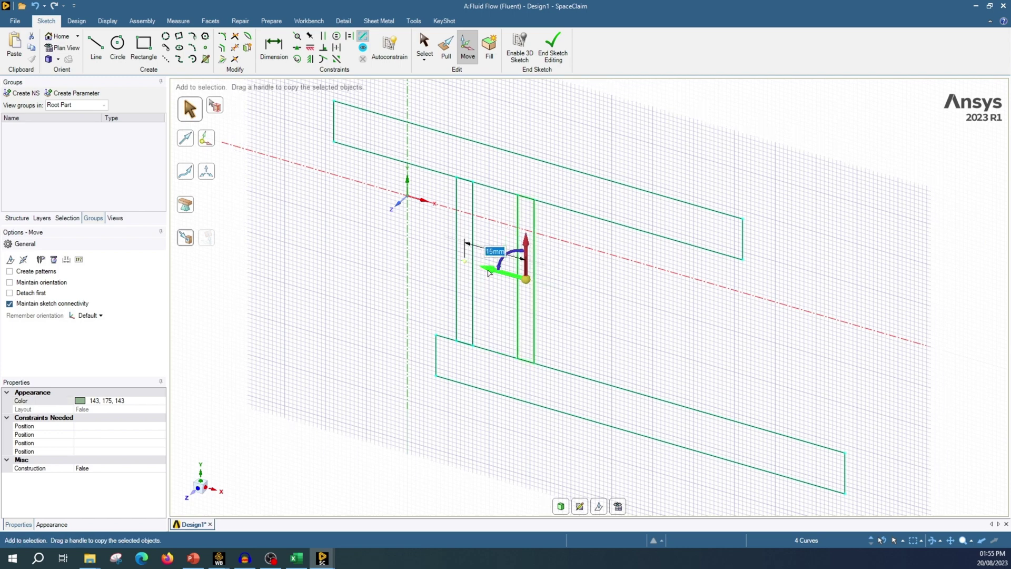
pyautogui.keyDown('ctrl'); pyautogui.moveTo(488, 271); pyautogui.dragTo(541, 292); pyautogui.keyUp('ctrl')
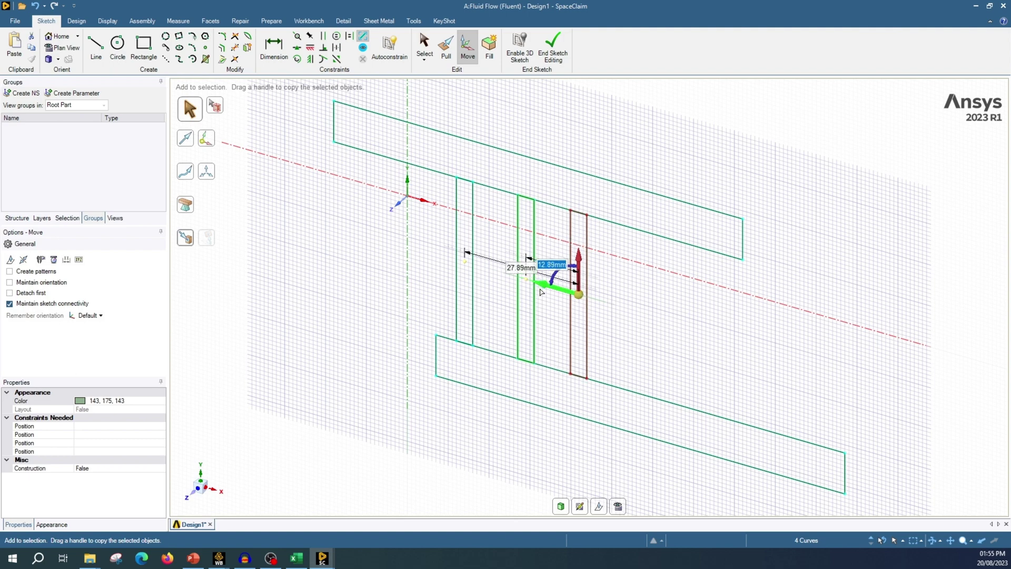
pyautogui.write('30')
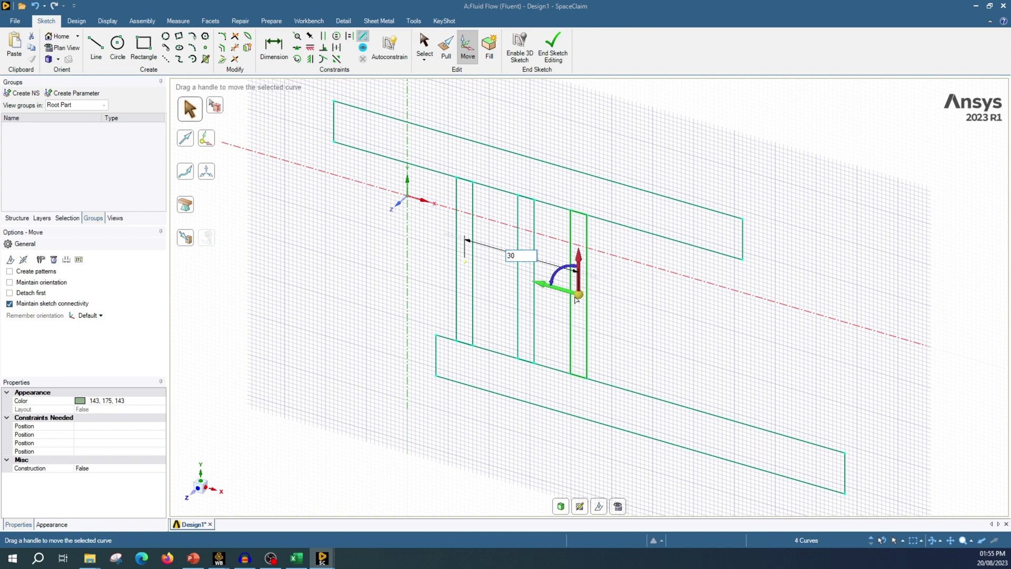
pyautogui.press('Return')
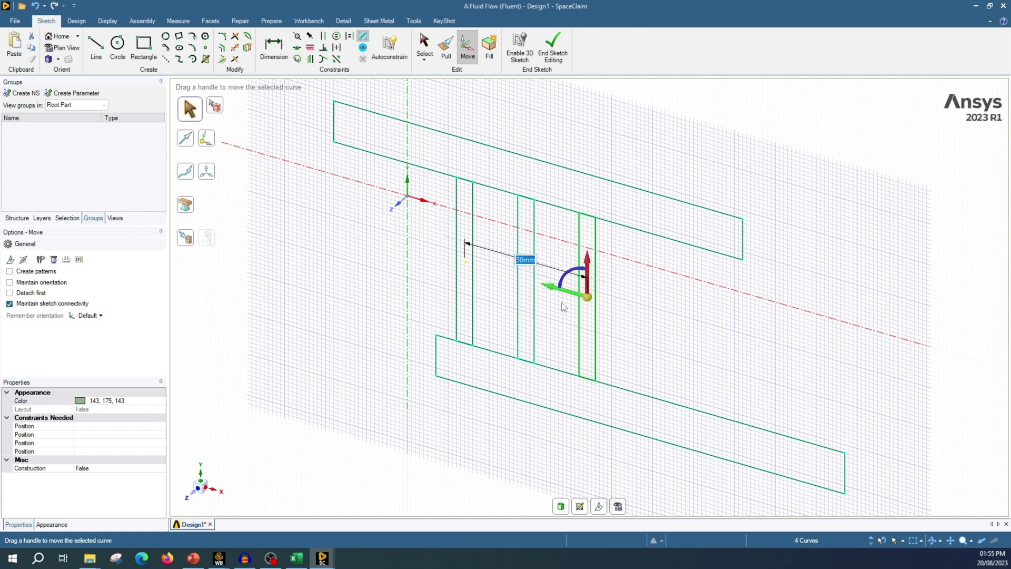
# - Add two more strip copies at 45 mm and 60 mm, then return to plan view
pyautogui.keyDown('ctrl'); pyautogui.moveTo(551, 297); pyautogui.dragTo(603, 301); pyautogui.keyUp('ctrl')
pyautogui.write('45')
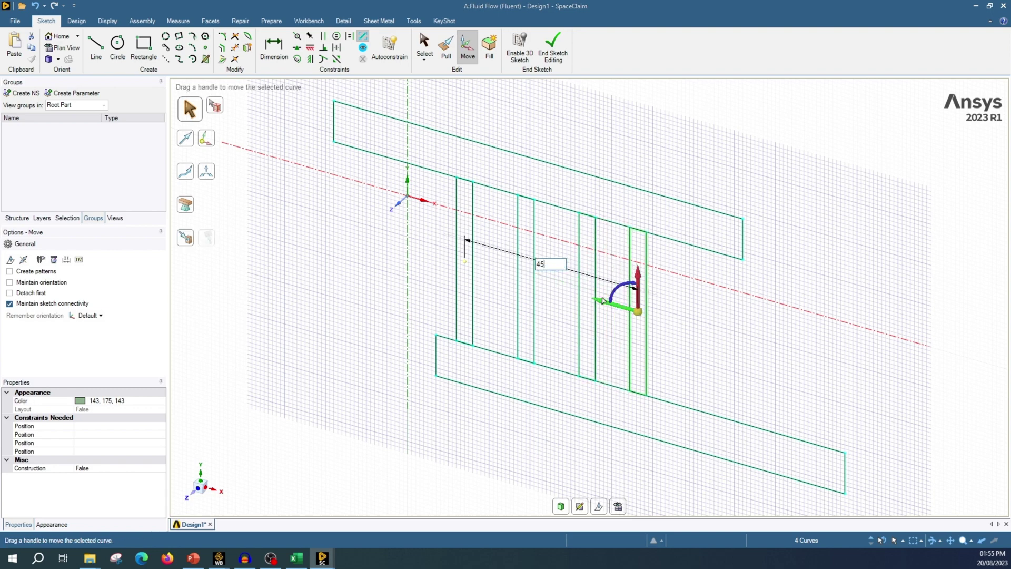
pyautogui.press('Return')
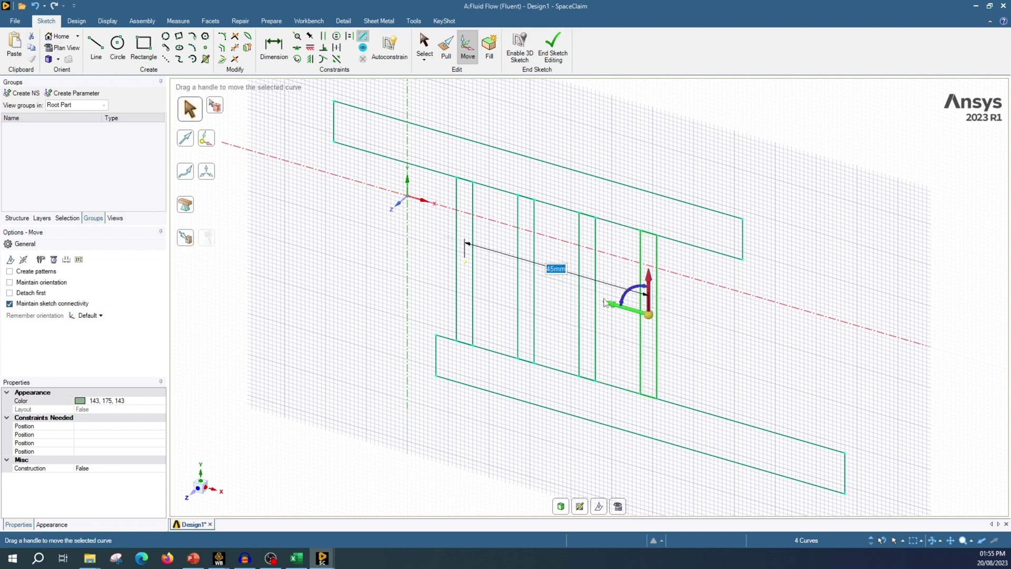
pyautogui.keyDown('ctrl'); pyautogui.moveTo(605, 302); pyautogui.dragTo(704, 329); pyautogui.keyUp('ctrl')
pyautogui.write('6')
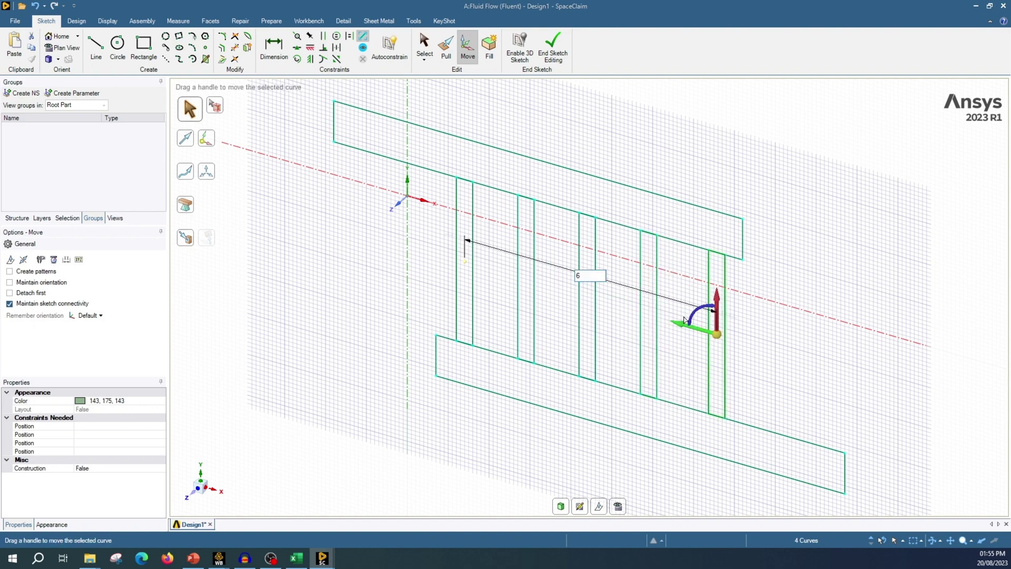
pyautogui.write('0')
pyautogui.press('Return')
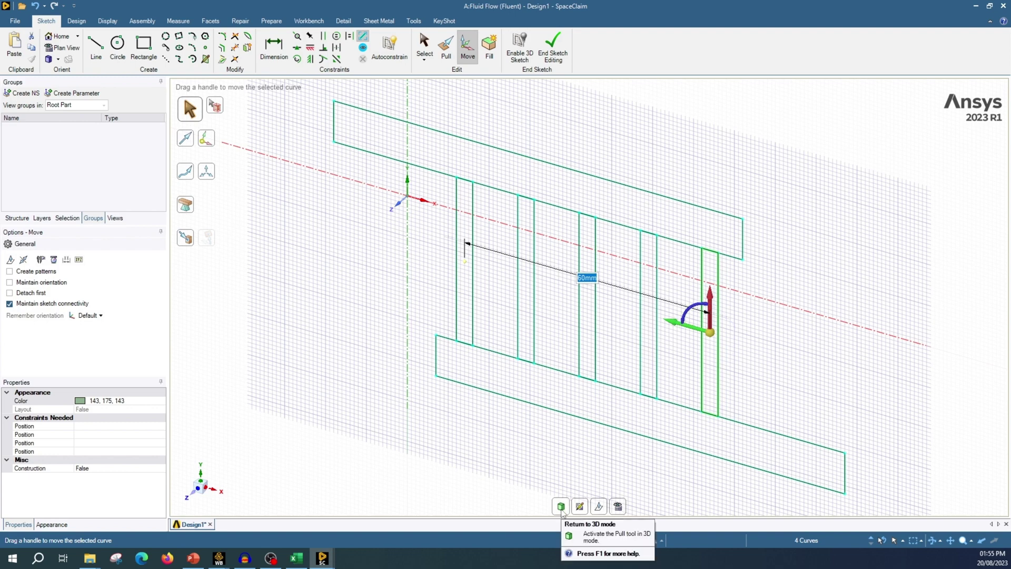
pyautogui.click(220, 491)
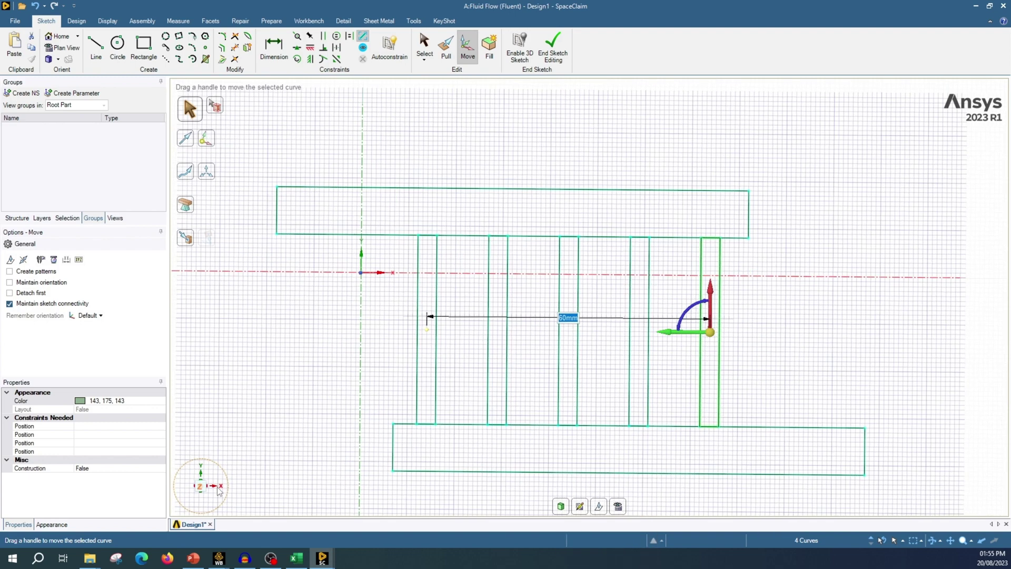
pyautogui.moveTo(267, 393); pyautogui.dragTo(272, 351, button='right')
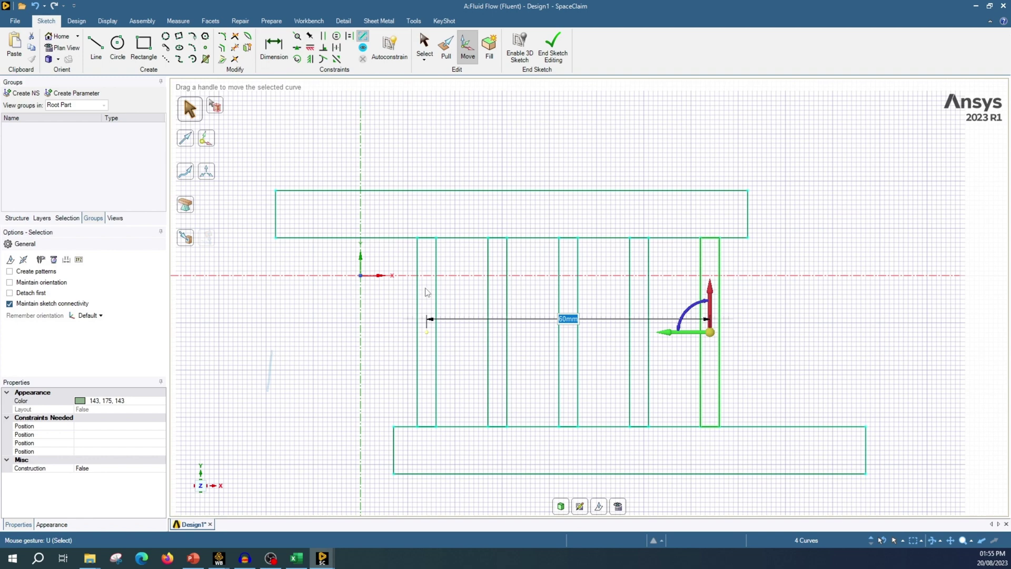
pyautogui.scroll(1, 427, 247)
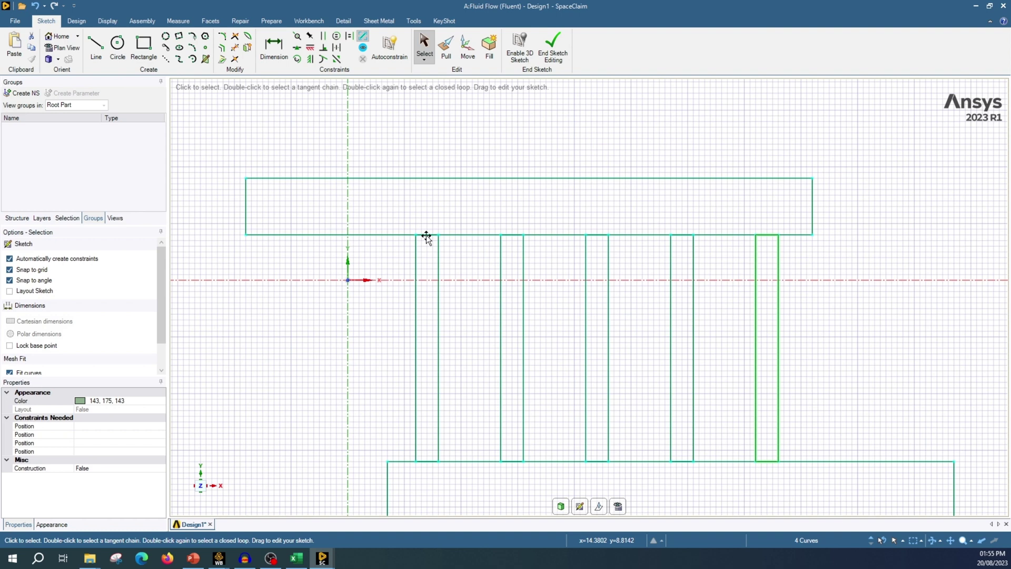
# - Trim away the overlapping edge segments where the strips meet the rectangles, then zoom to fit
pyautogui.click(236, 48)
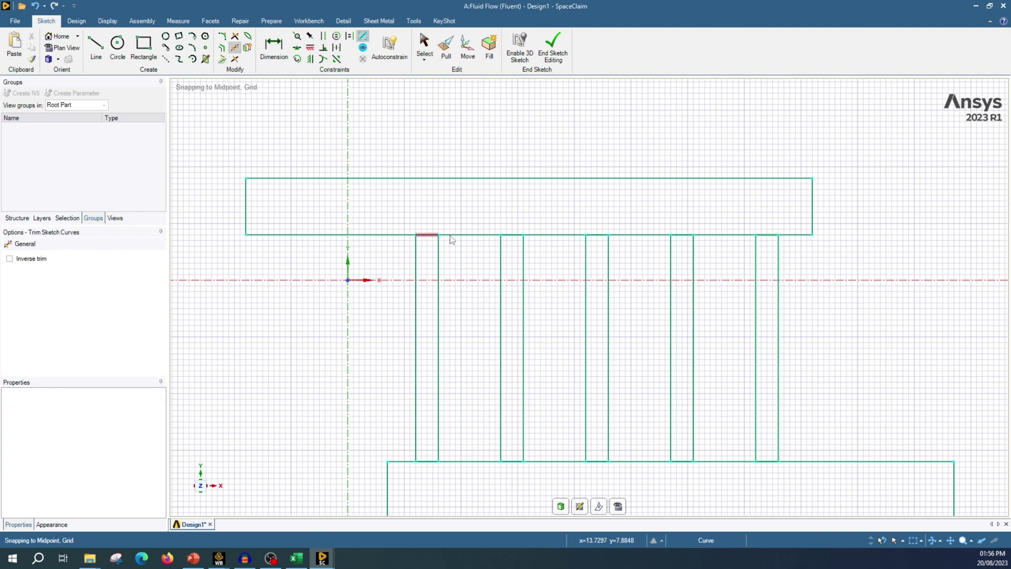
pyautogui.click(452, 240)
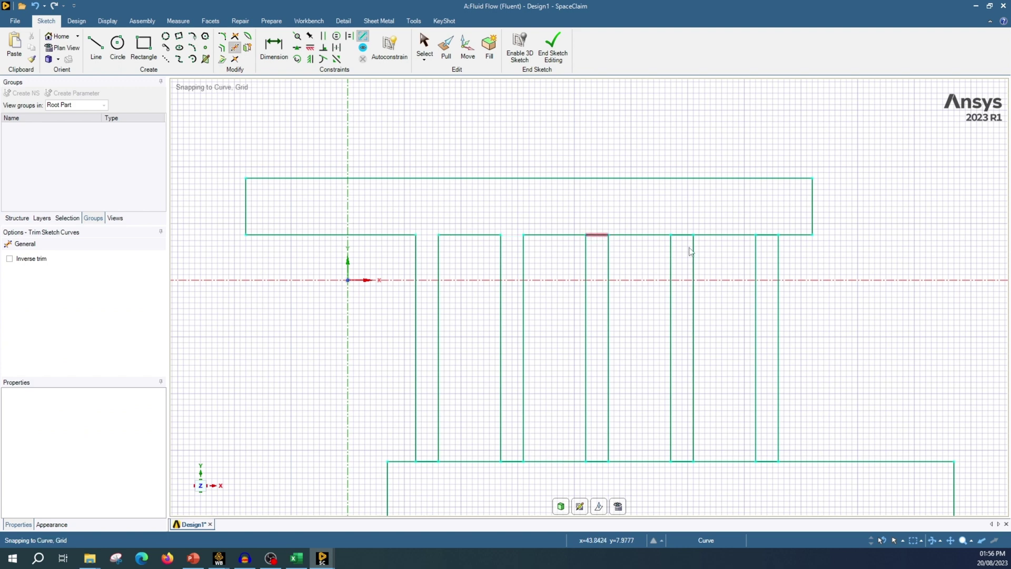
pyautogui.click(427, 462)
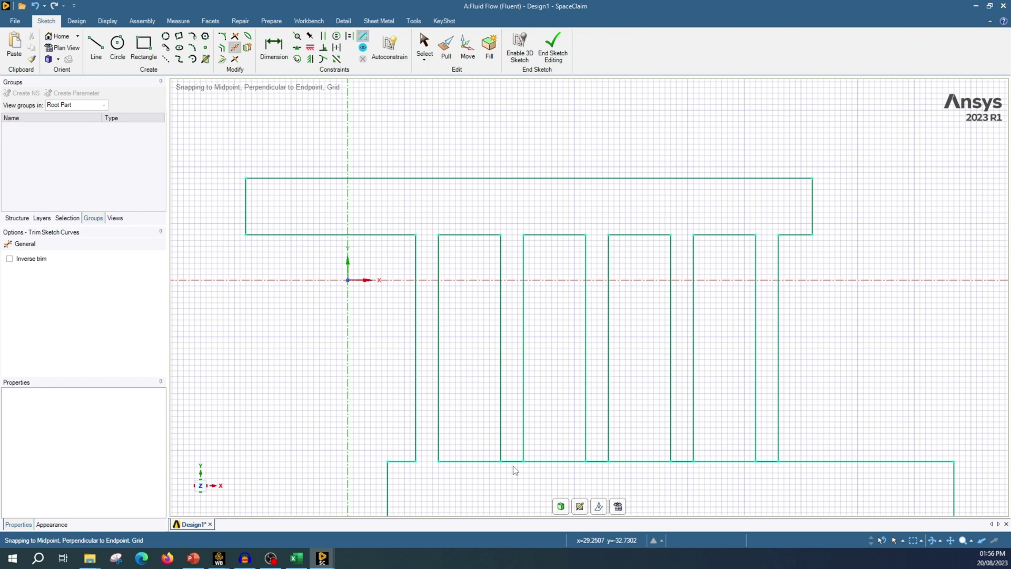
pyautogui.press('z')
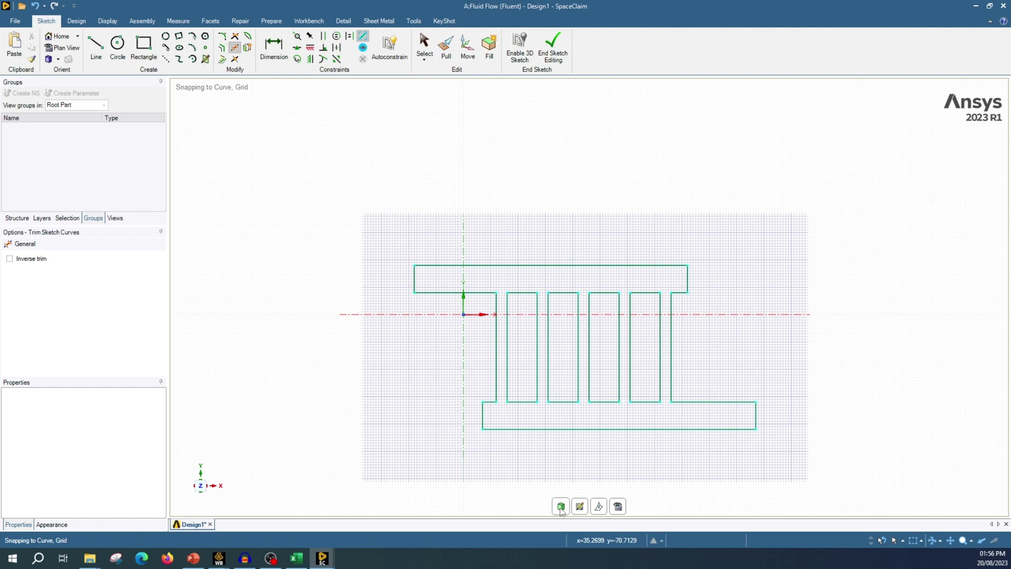
# - Exit the sketch to 3D mode, turning the comb outline into a surface body
pyautogui.click(562, 508)
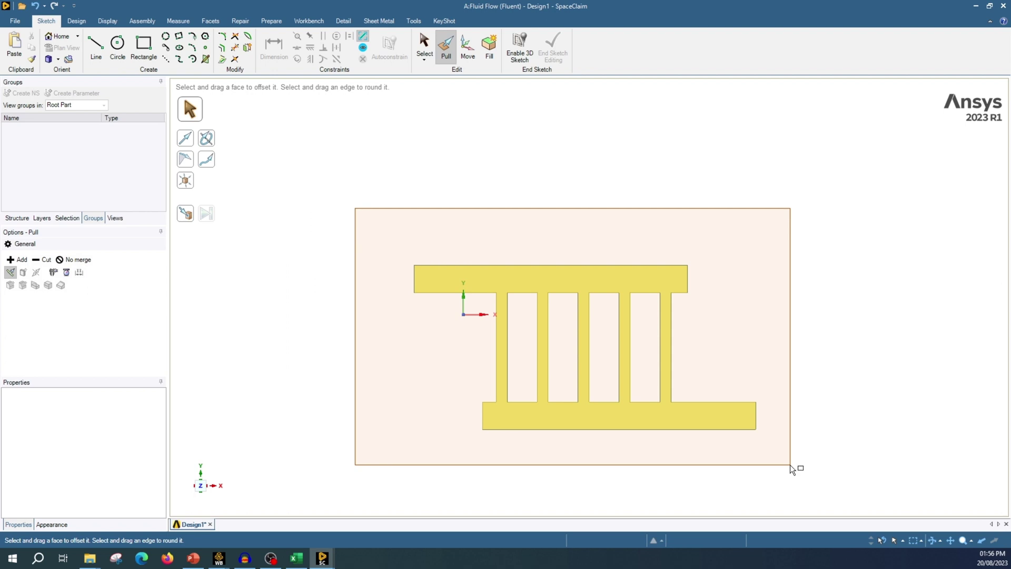
pyautogui.press('m')
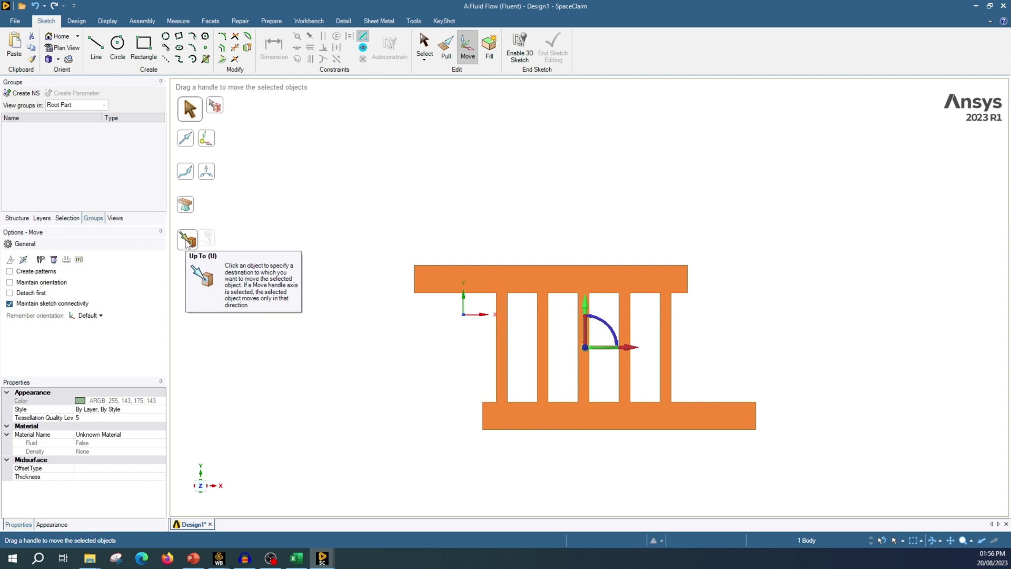
# - Move the surface body Up To the coordinate system origin, then return to Select
pyautogui.click(187, 241)
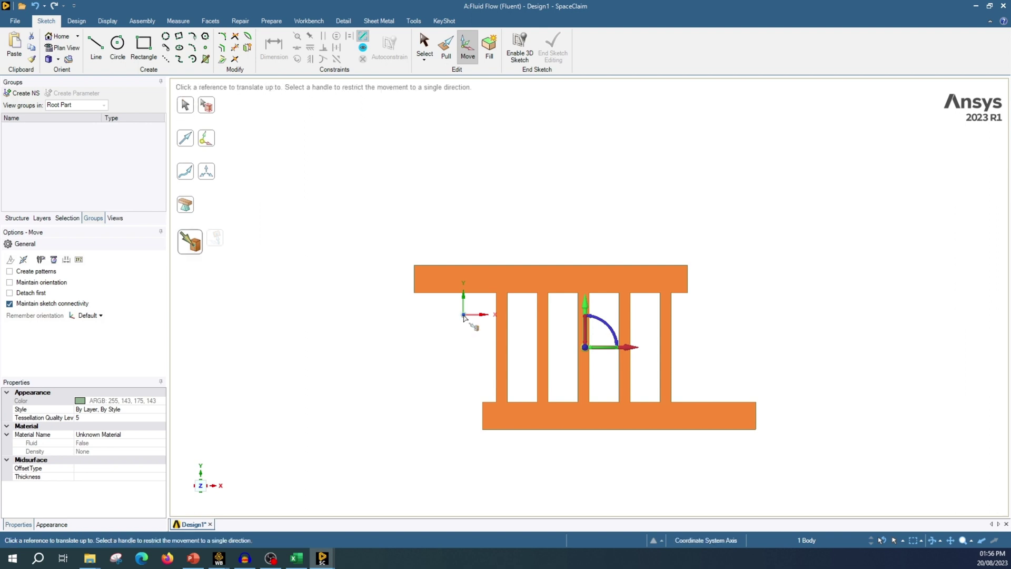
pyautogui.click(464, 316)
pyautogui.moveTo(761, 334); pyautogui.dragTo(756, 269, button='right')
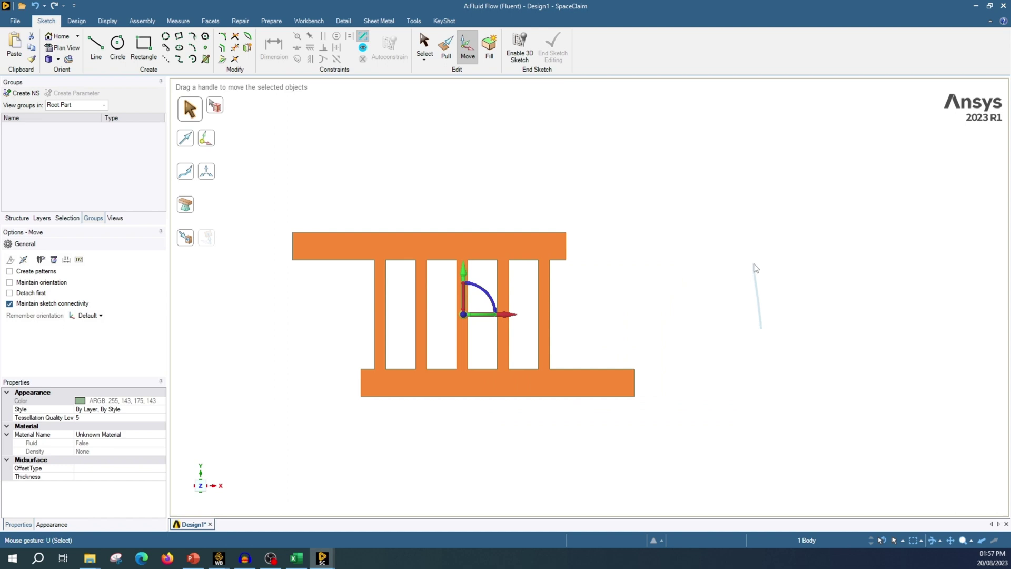
pyautogui.moveTo(756, 269); pyautogui.dragTo(757, 266, button='right')
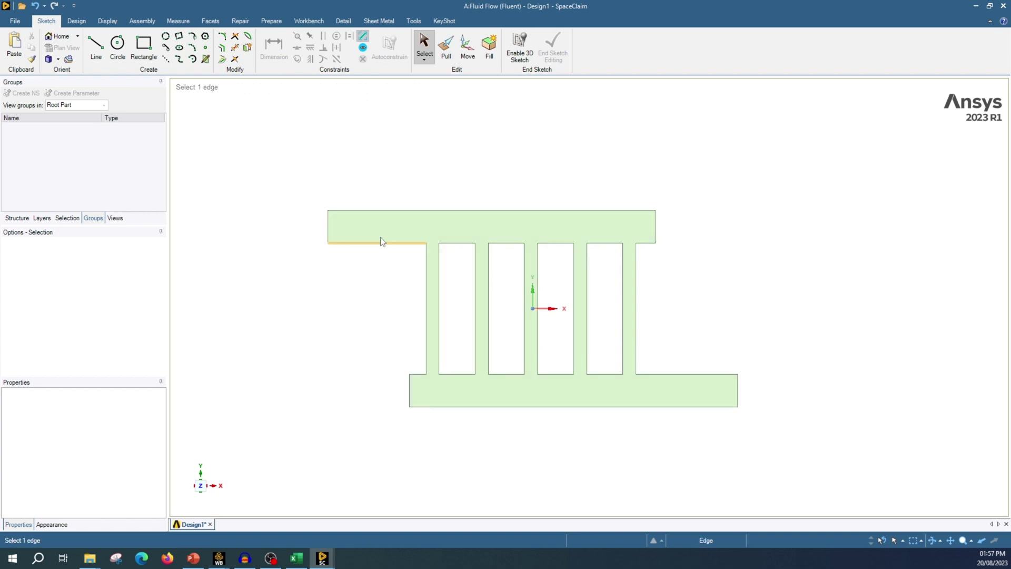
# - Inspect the manifold face and bar edges, then set up a Pull on the upper bar's top edge
pyautogui.click(433, 297)
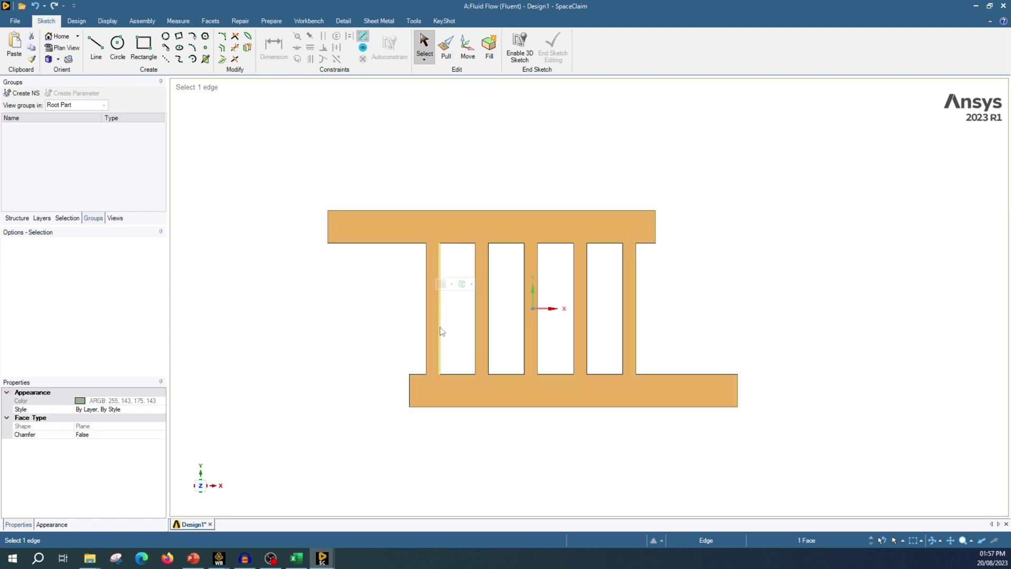
pyautogui.click(359, 244)
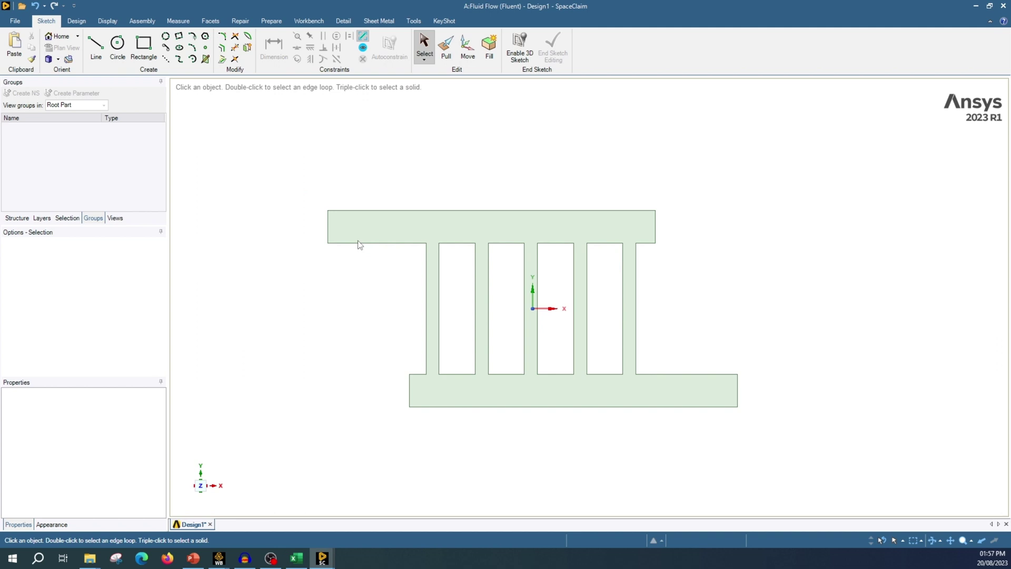
pyautogui.click(416, 242)
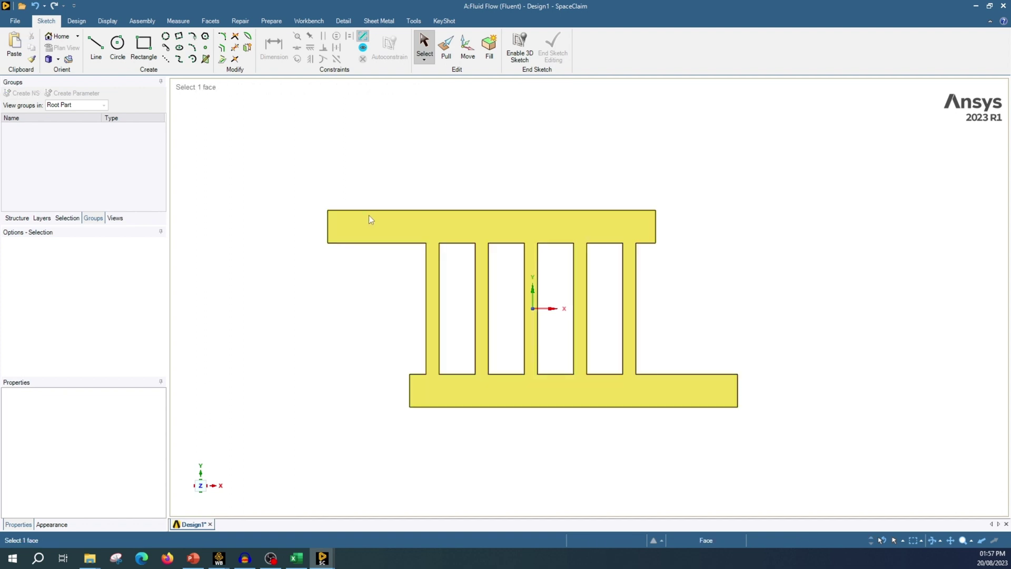
pyautogui.click(452, 379)
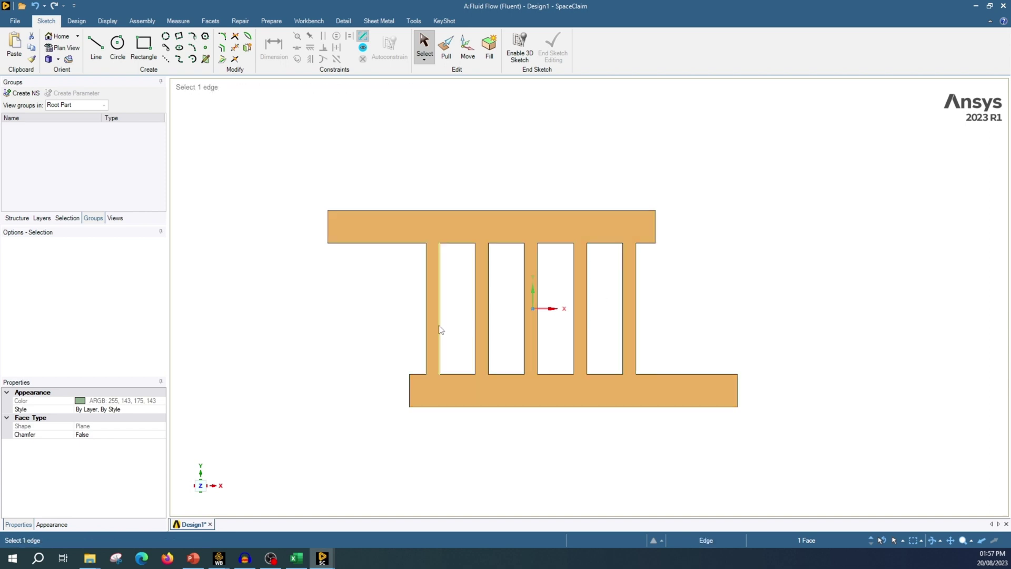
pyautogui.click(336, 315)
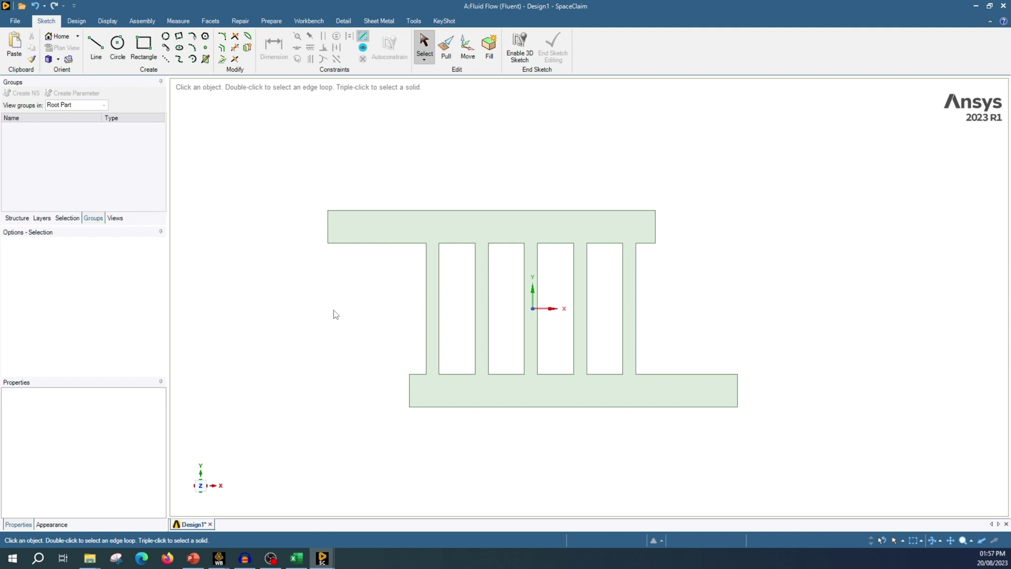
pyautogui.click(447, 53)
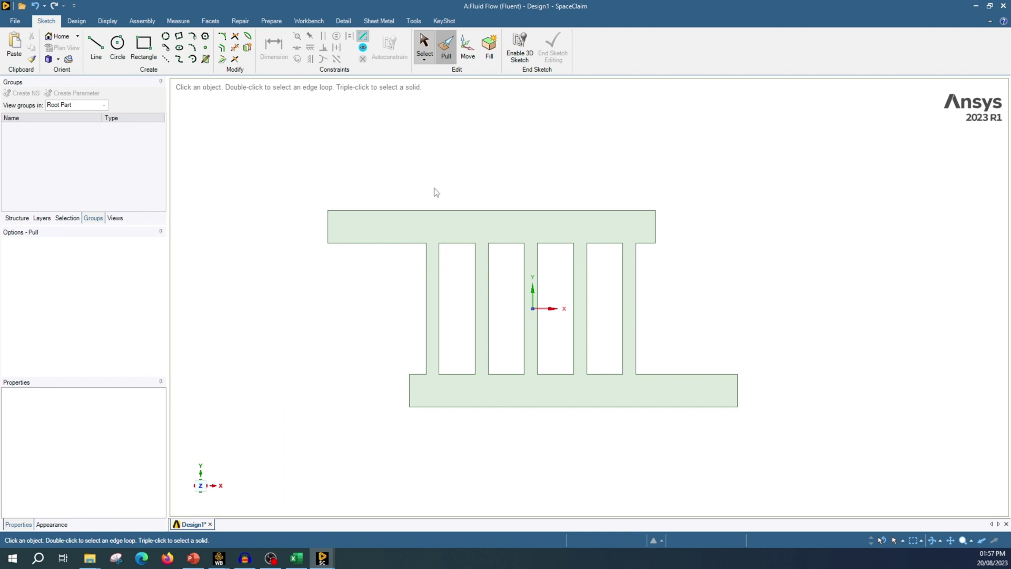
pyautogui.click(367, 210)
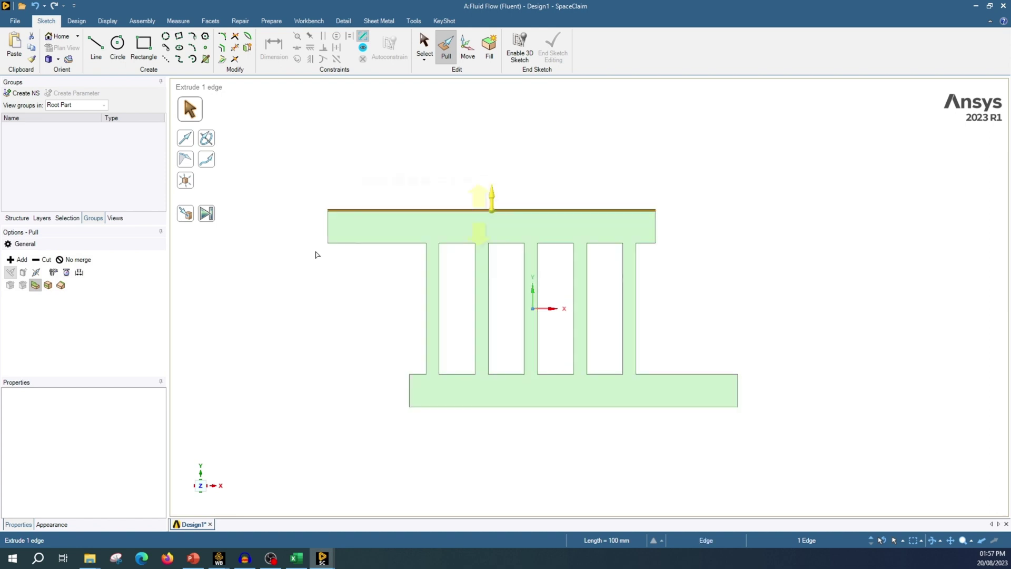
# - Ruler-dimension the upper bar's thickness to its lower edge and make the 10mm value Parameter 1
pyautogui.click(79, 272)
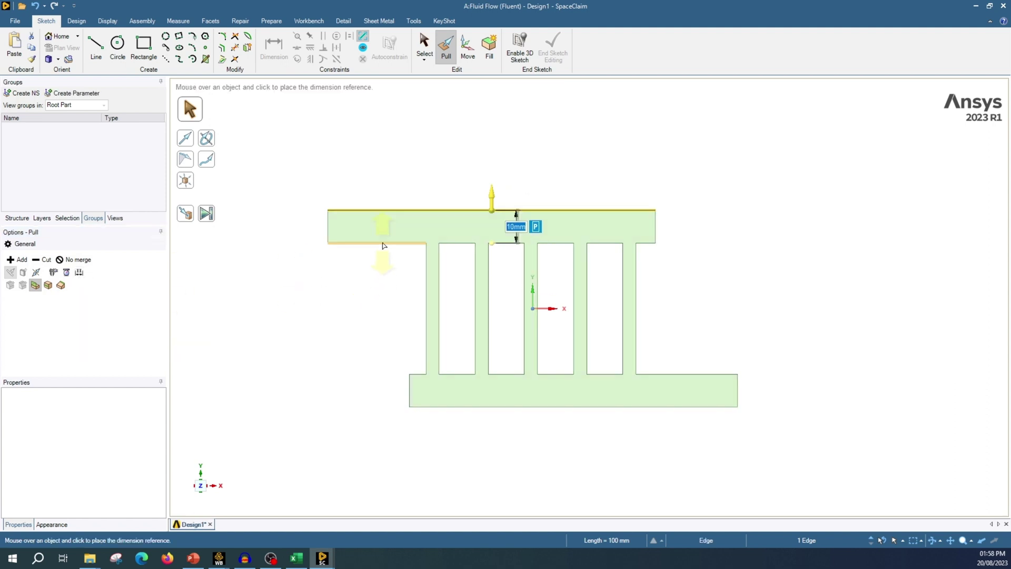
pyautogui.click(384, 245)
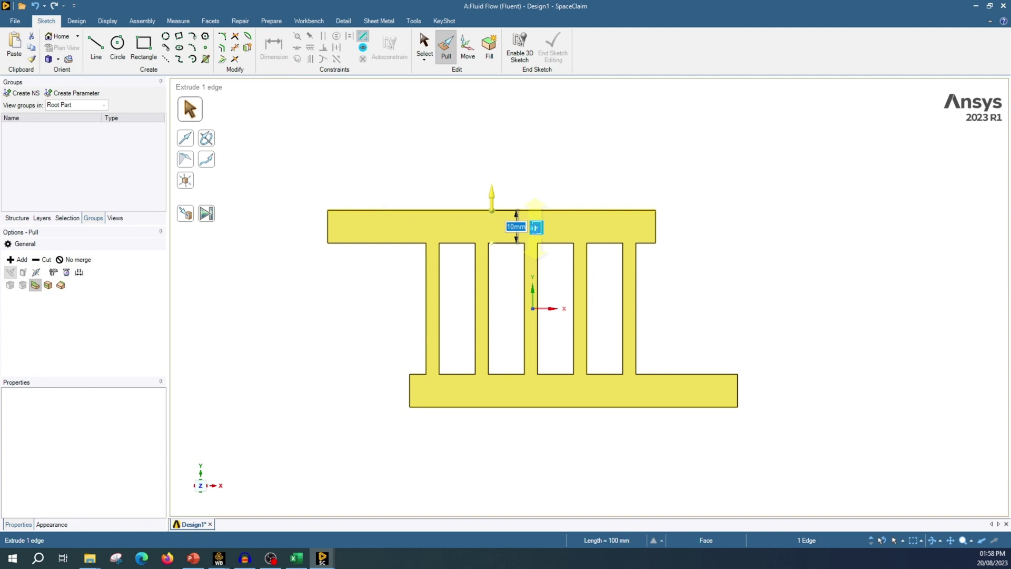
pyautogui.click(536, 227)
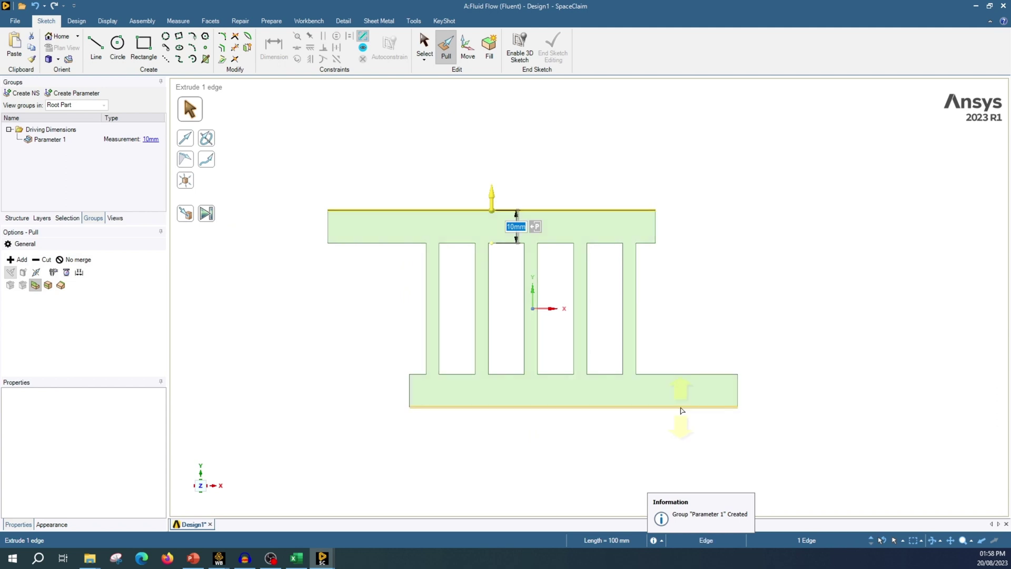
# - Pull the lower bar's bottom edge and ruler-dimension it to the bar's upper edge
pyautogui.click(638, 419)
pyautogui.click(636, 407)
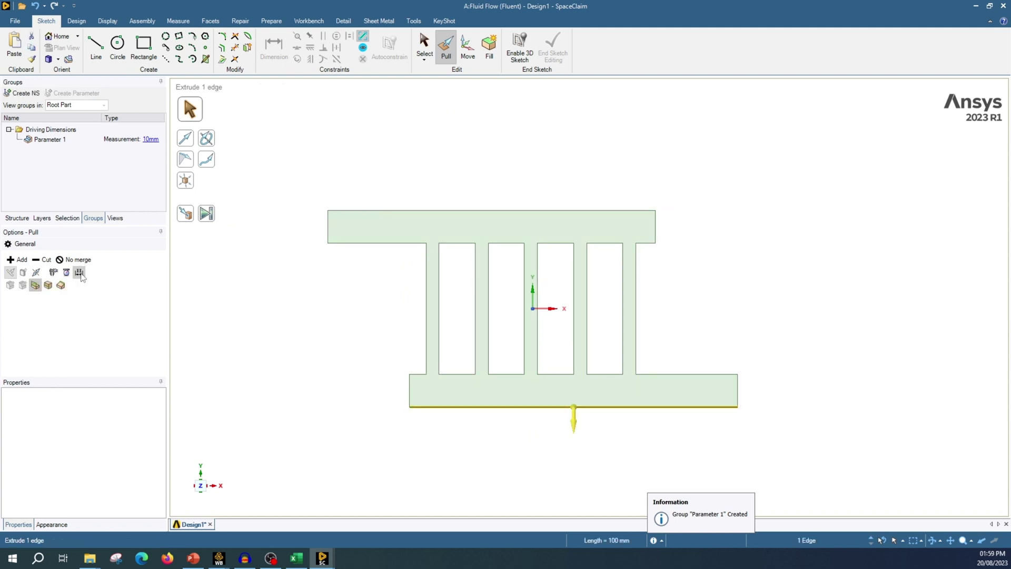
pyautogui.click(81, 274)
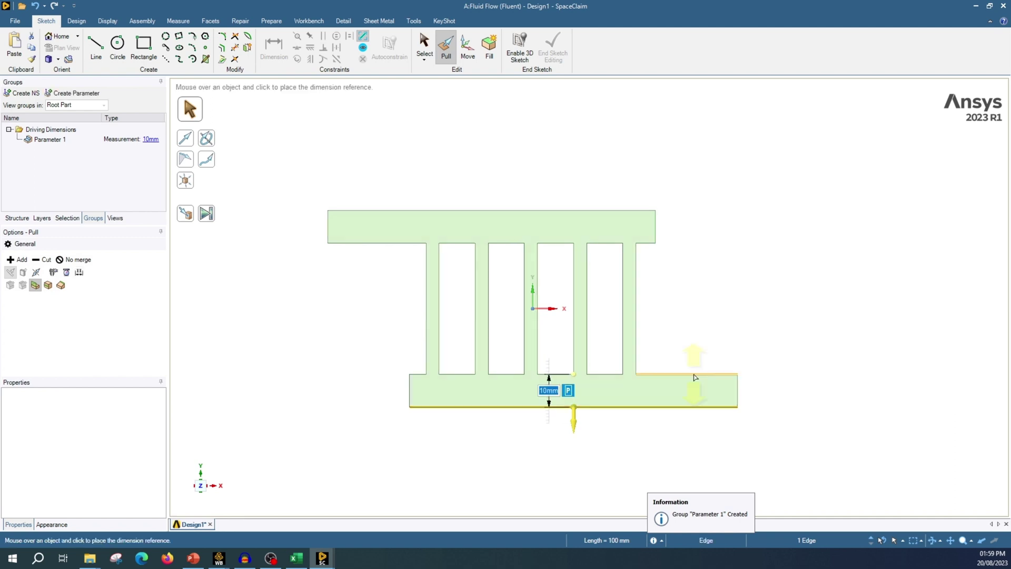
pyautogui.click(695, 377)
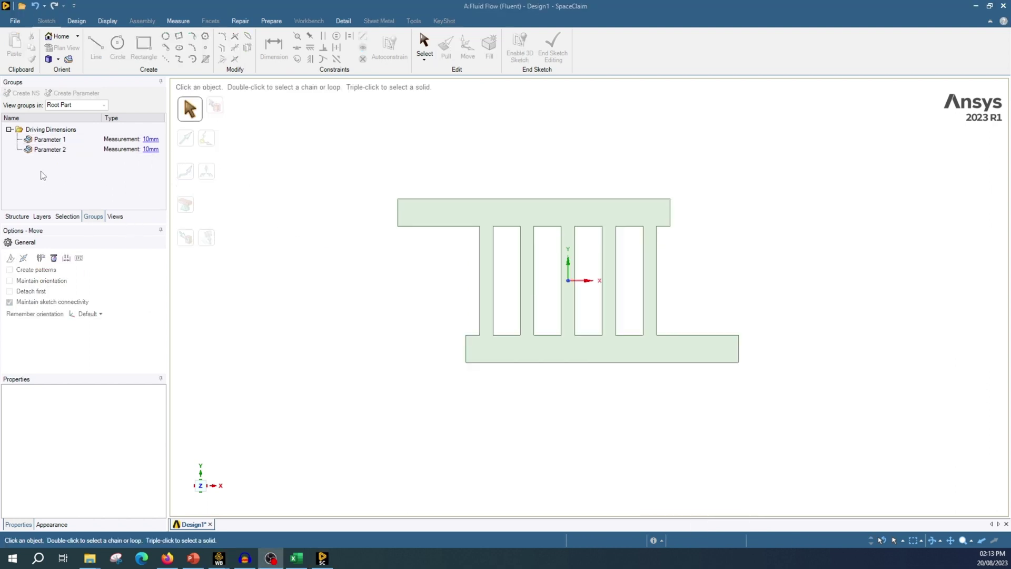
# - Add the lower bar dimension as Parameter 2 and rename Parameter 1 to inlet_dia
pyautogui.hotkey('alt', 'Tab')
pyautogui.press('p')
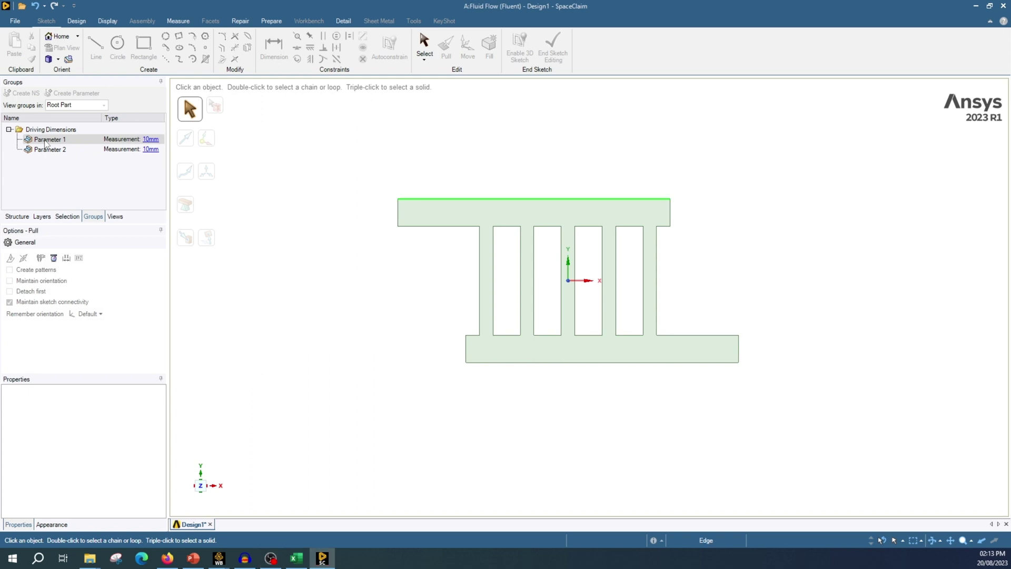
pyautogui.click(45, 143)
pyautogui.click(46, 140)
pyautogui.doubleClick(45, 140)
pyautogui.hotkey('ctrl', 'a')
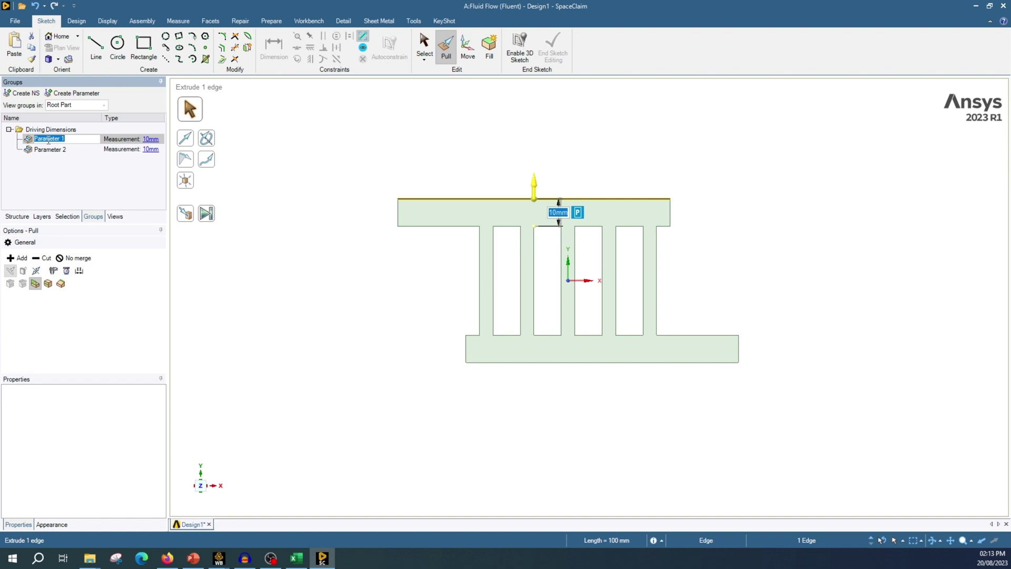
pyautogui.press('BackSpace')
pyautogui.write('inlet_dia')
pyautogui.click(55, 150)
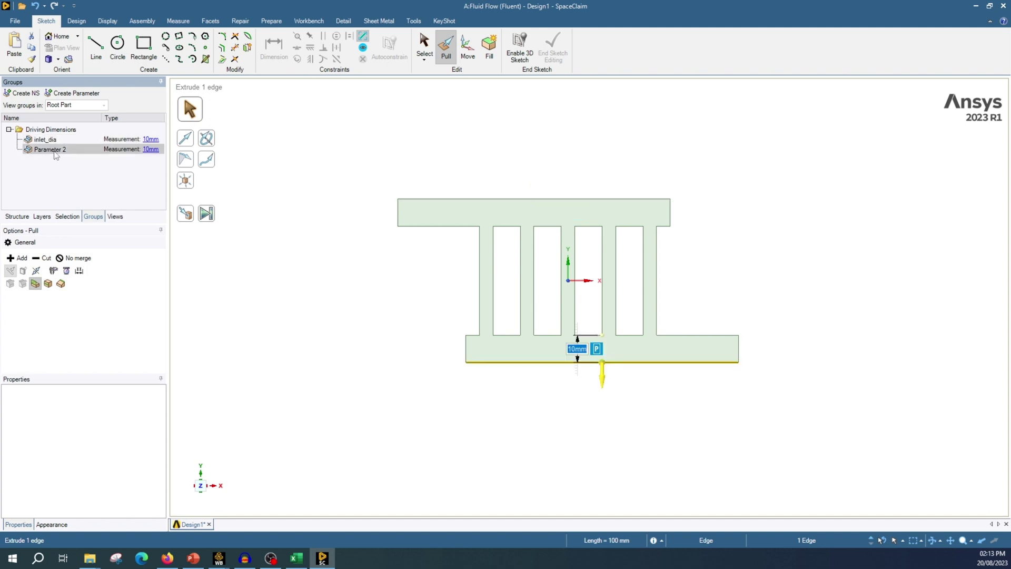
# - Start renaming Parameter 2 to outlet_dia
pyautogui.click(54, 150)
pyautogui.doubleClick(55, 151)
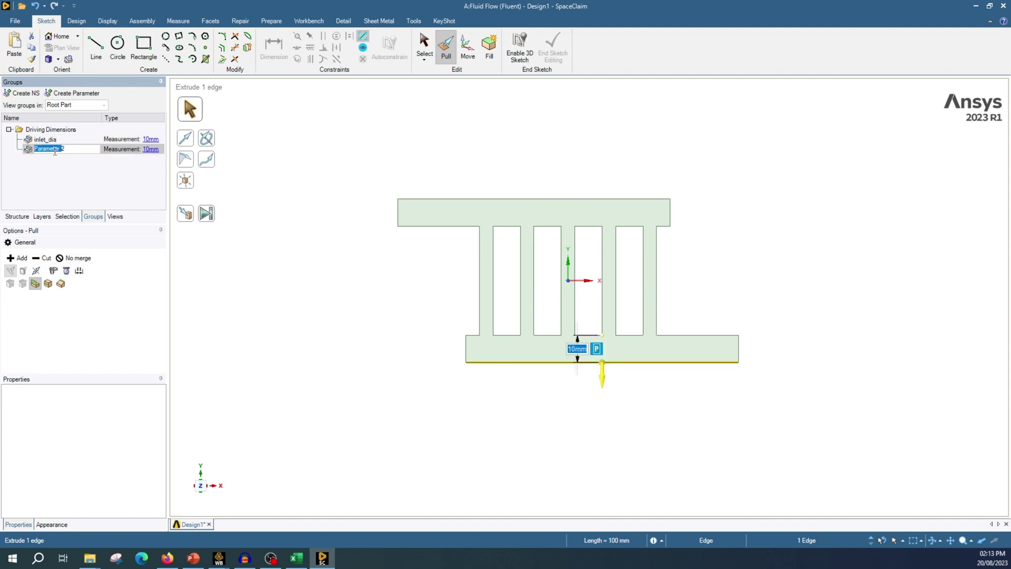
pyautogui.write('outlet_dia')
# - Confirm the outlet_dia name and set inlet_dia's measurement to 5mm
pyautogui.click(153, 149)
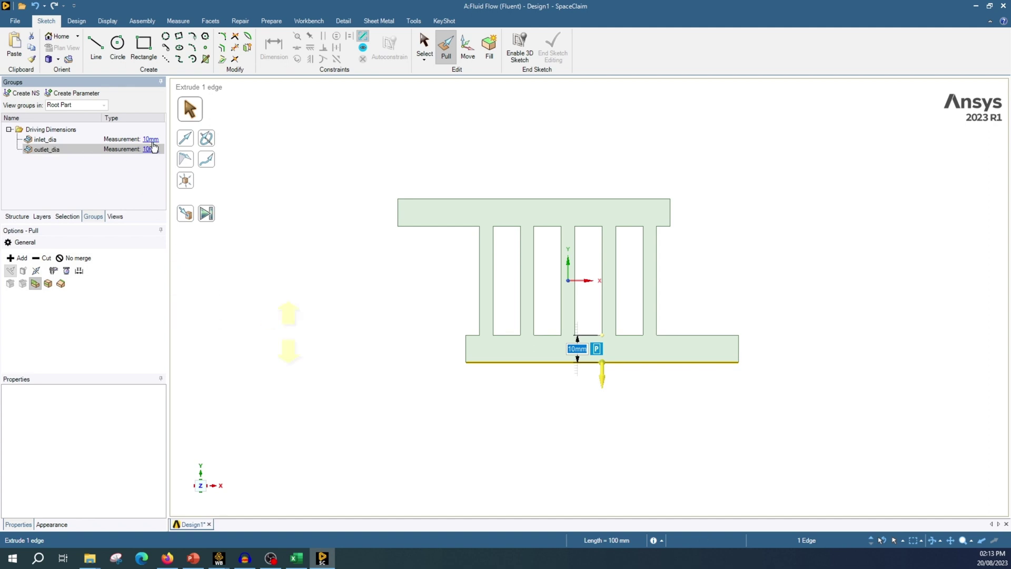
pyautogui.click(152, 145)
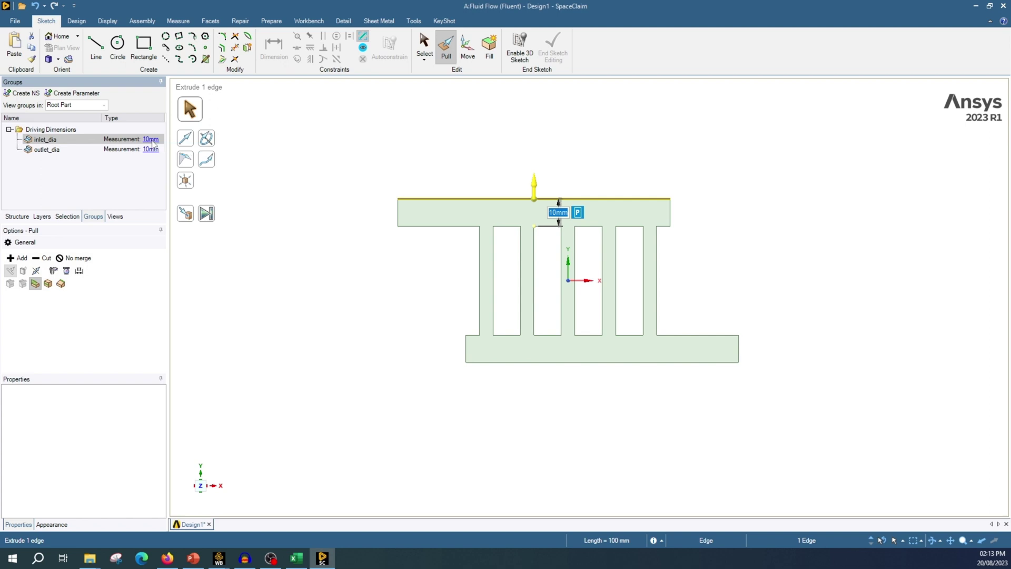
pyautogui.write('20')
pyautogui.press('Return')
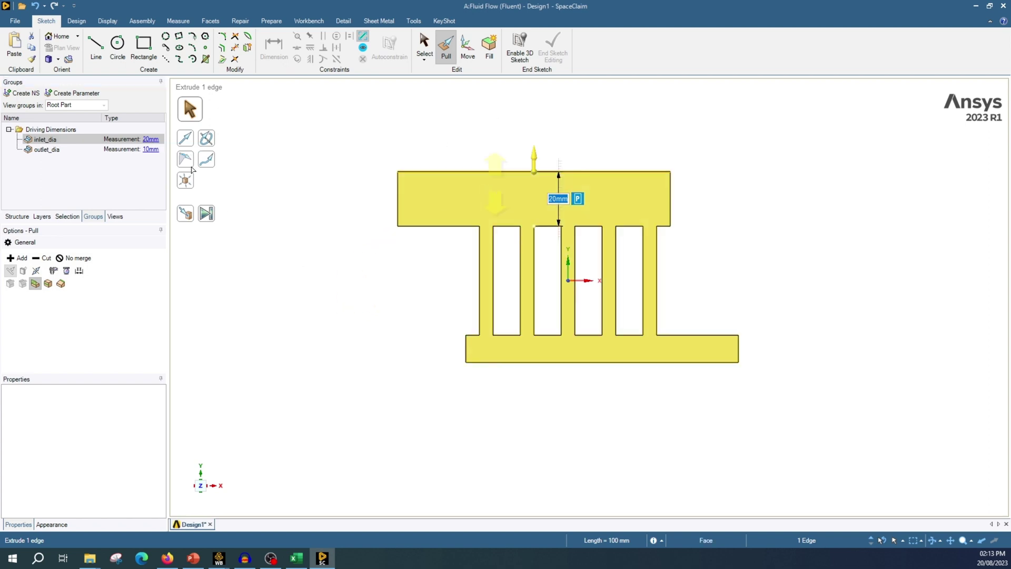
pyautogui.click(146, 147)
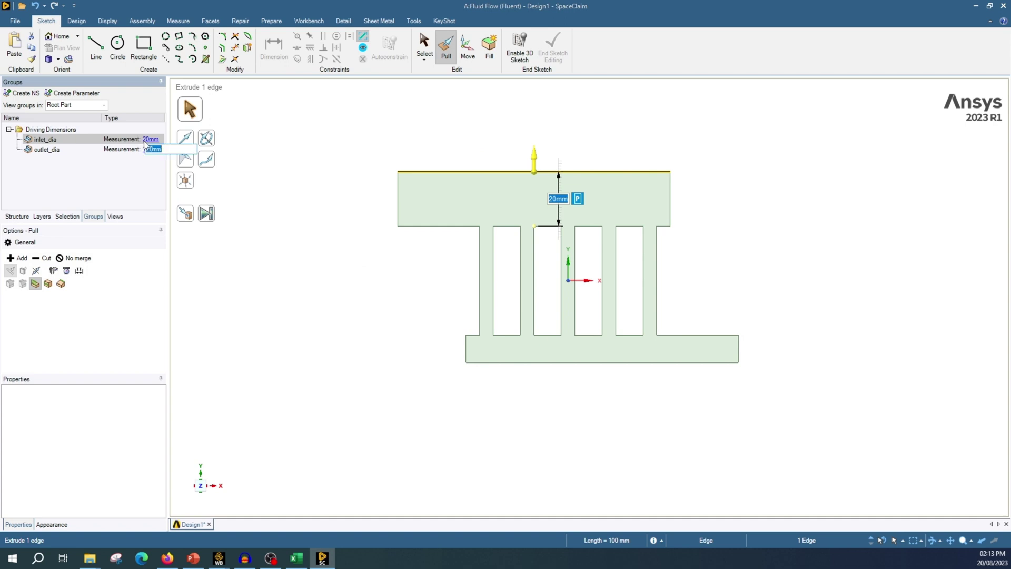
pyautogui.write('5')
pyautogui.press('Return')
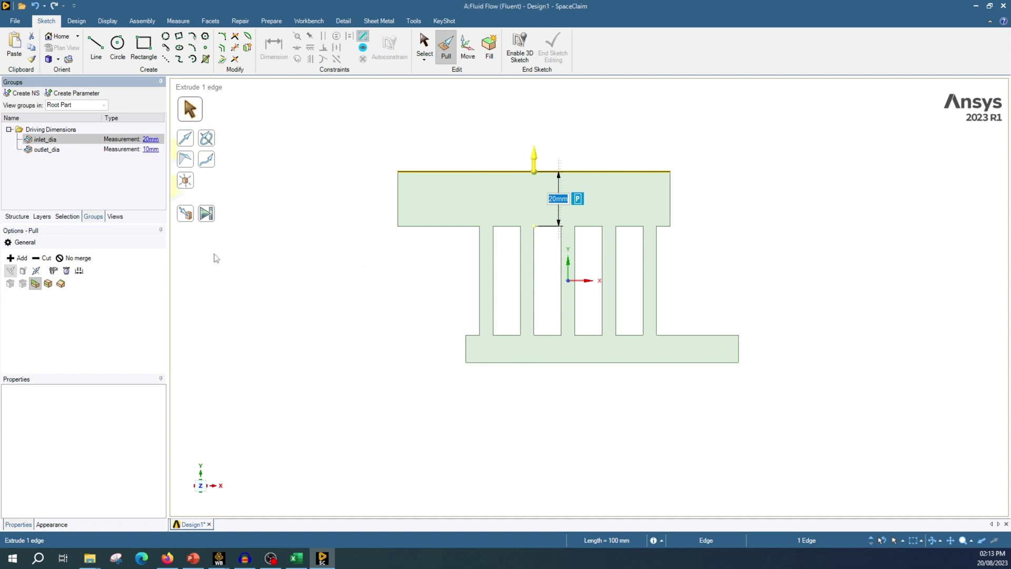
# - Set outlet_dia's measurement to 5mm, thinning the lower bar
pyautogui.click(148, 150)
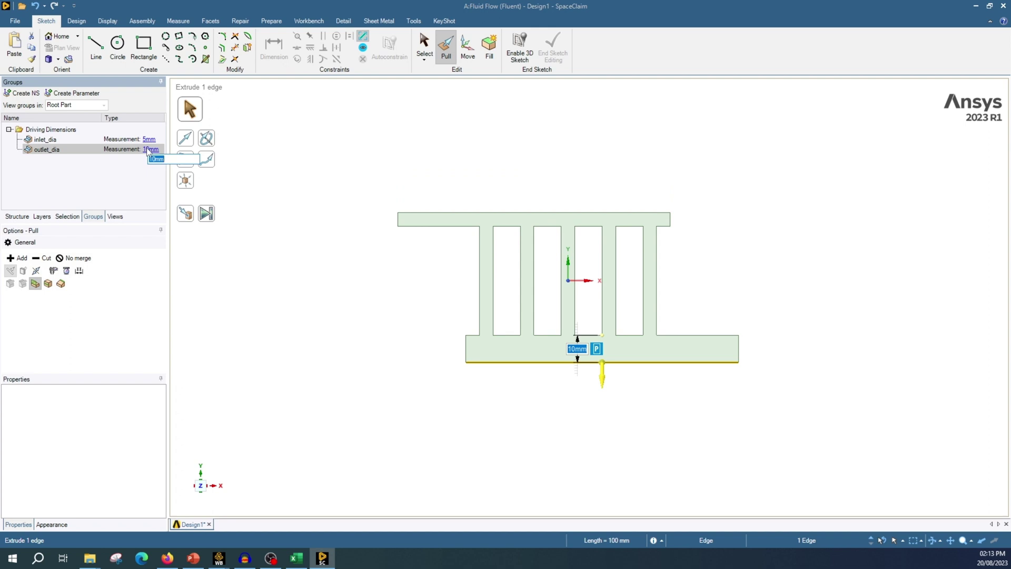
pyautogui.press('Escape')
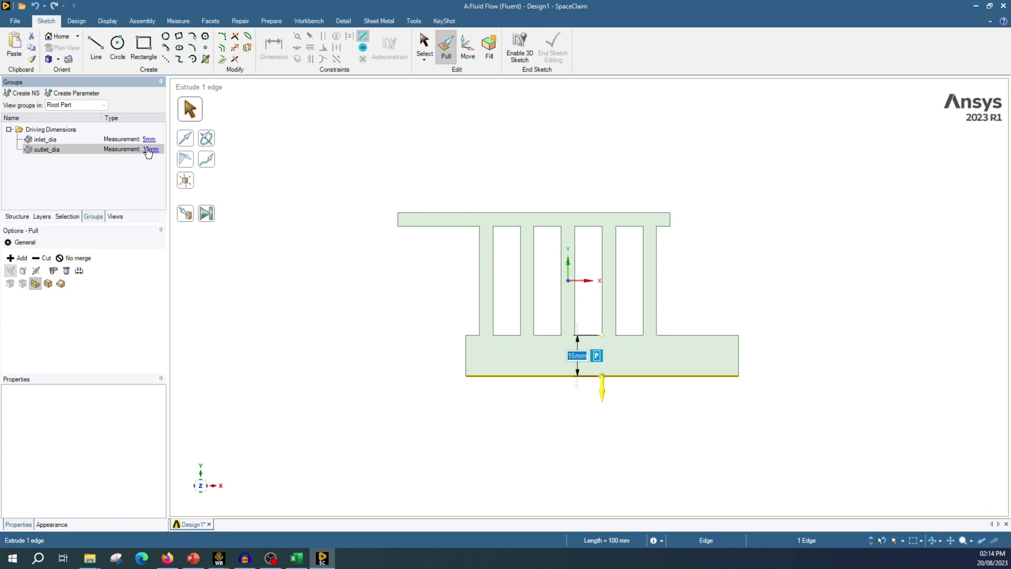
pyautogui.click(149, 151)
pyautogui.write('10')
pyautogui.press('Return')
pyautogui.click(151, 142)
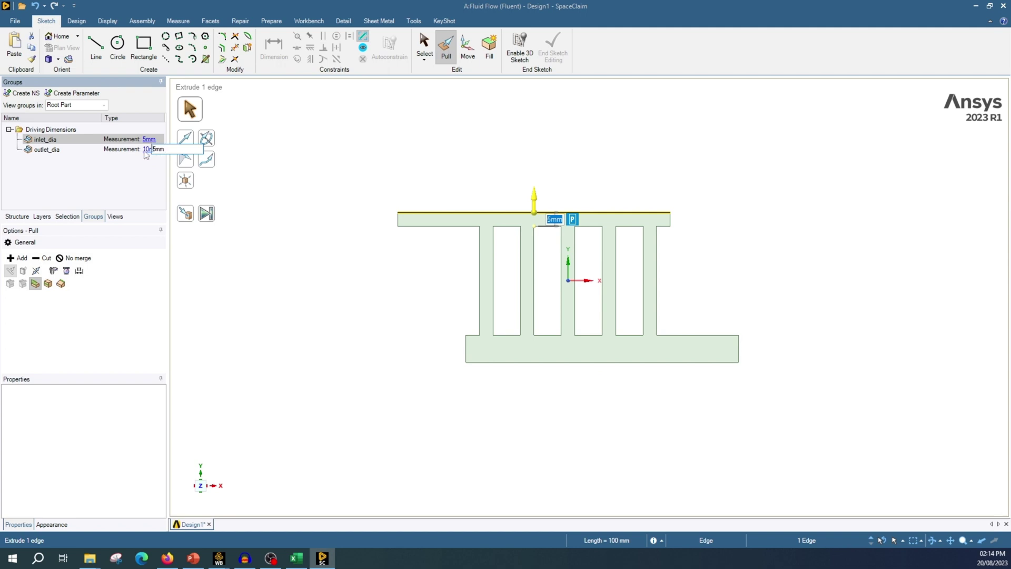
pyautogui.click(152, 150)
pyautogui.press('BackSpace')
pyautogui.write('5')
pyautogui.press('Return')
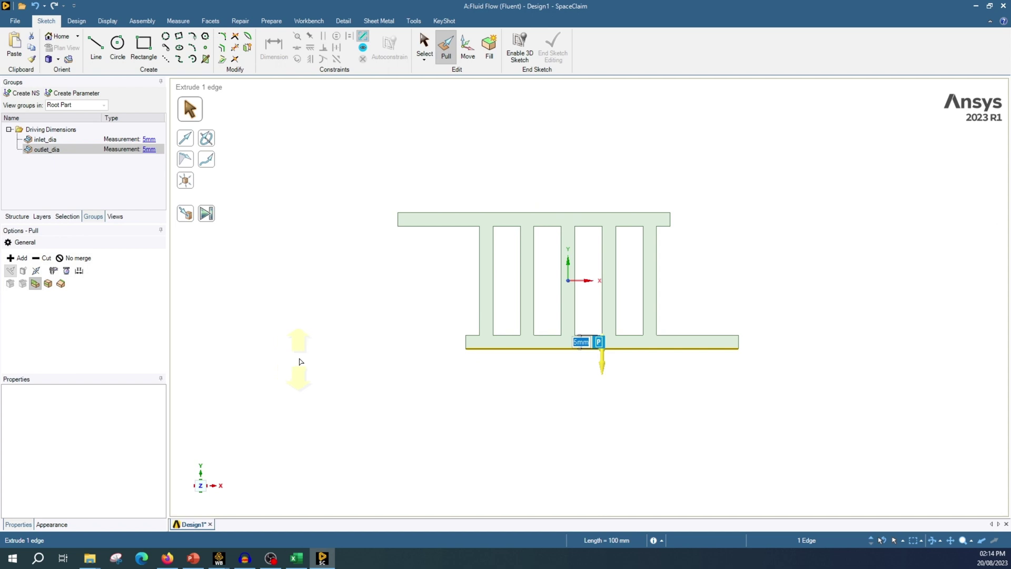
# - Check the inlet_dia edge and return to the Select tool with nothing selected
pyautogui.click(354, 389)
pyautogui.click(148, 140)
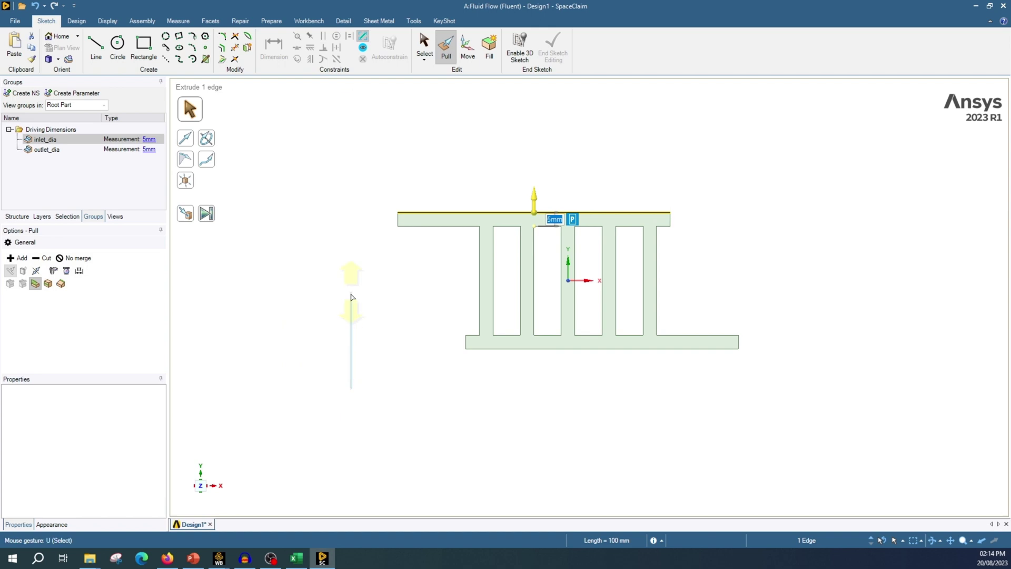
pyautogui.press('s')
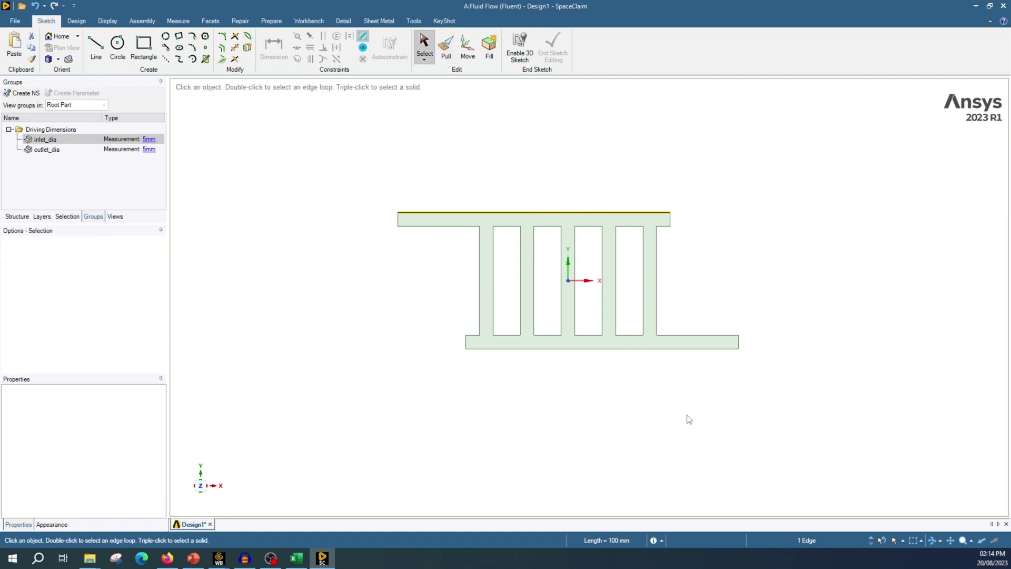
pyautogui.click(291, 377)
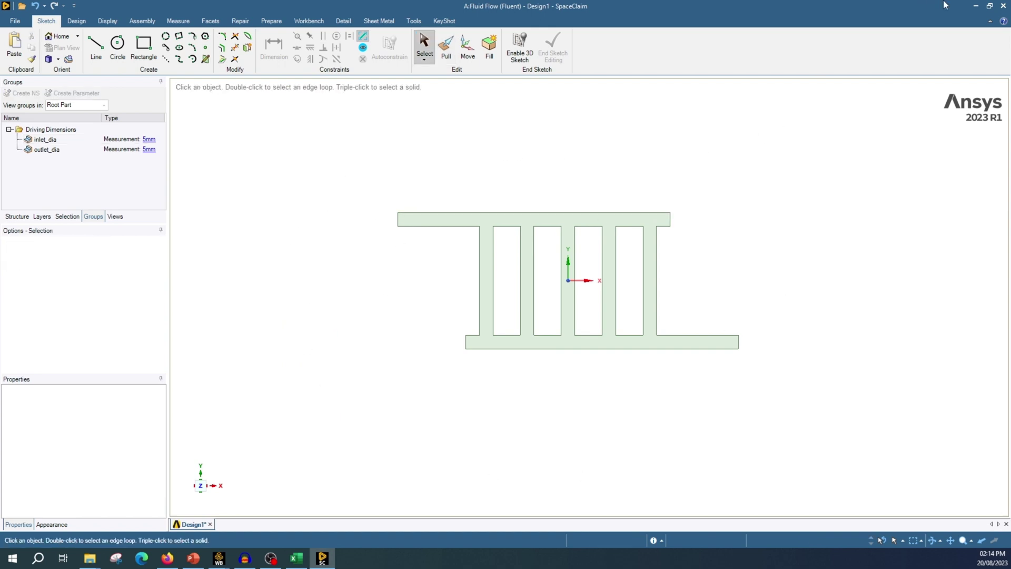
# - Close SpaceClaim and launch Ansys Meshing from the Fluid Flow (Fluent) Mesh cell
pyautogui.click(1004, 6)
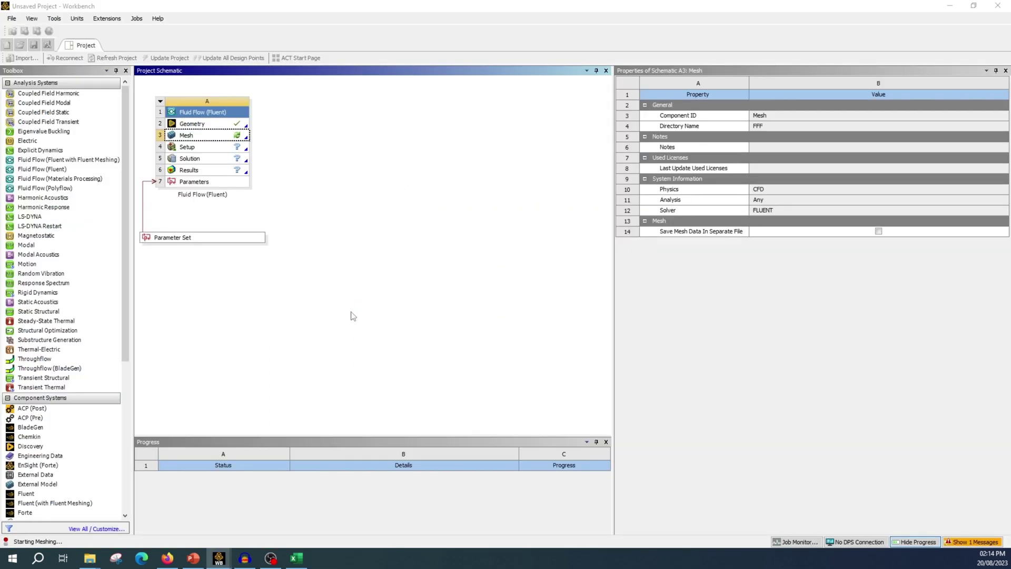
pyautogui.doubleClick(173, 238)
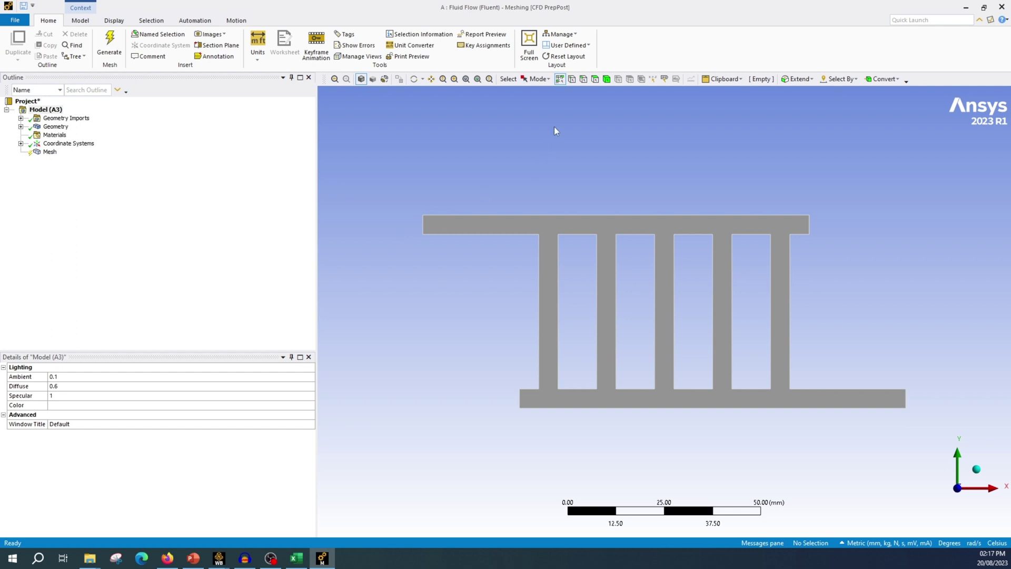
# - Create a named selection 'inlet' on the top bar's left end edge
pyautogui.click(422, 226)
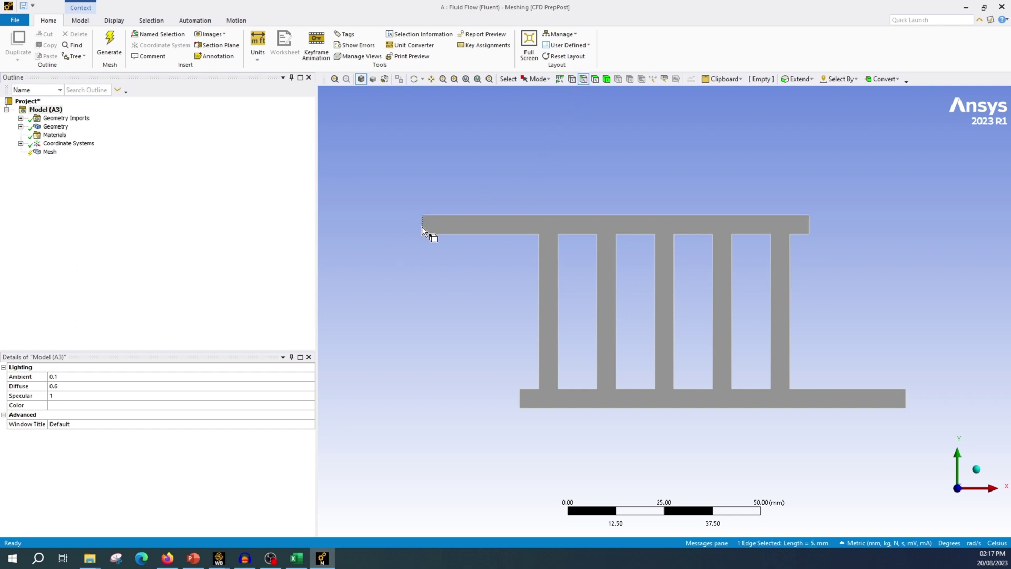
pyautogui.click(386, 291)
pyautogui.scroll(2, 428, 248)
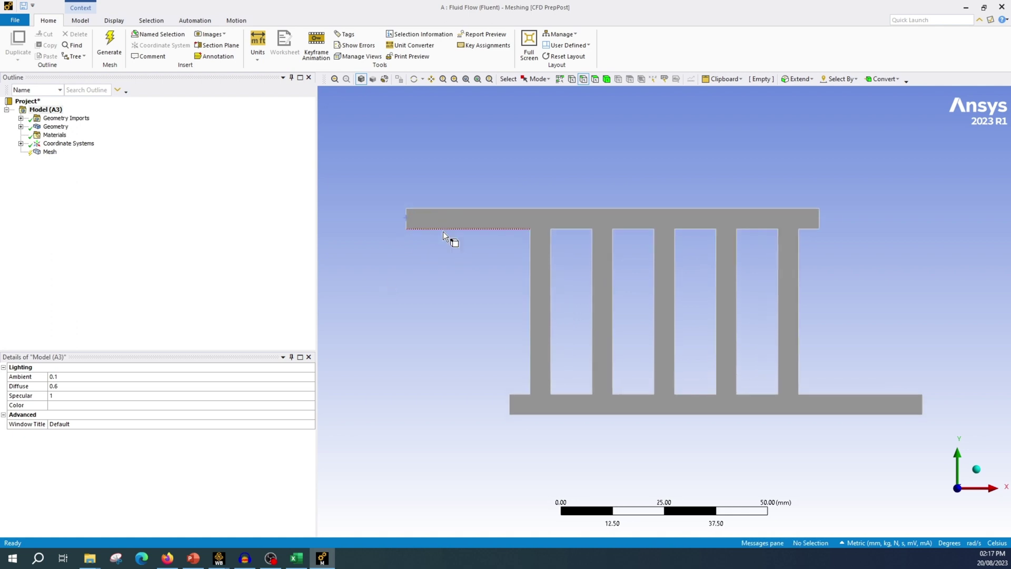
pyautogui.click(406, 223)
pyautogui.rightClick(407, 223)
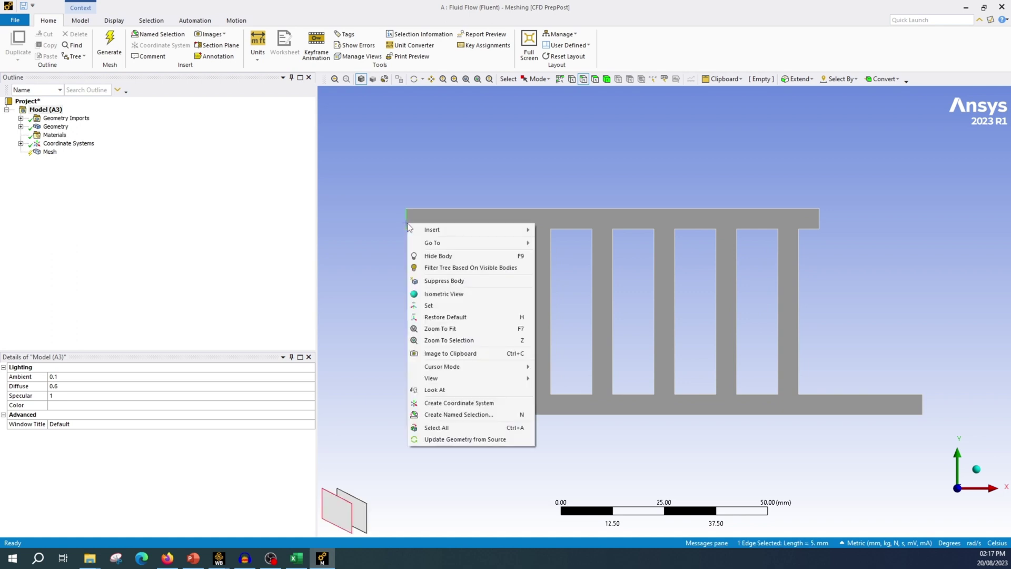
pyautogui.click(471, 415)
pyautogui.write('inlet')
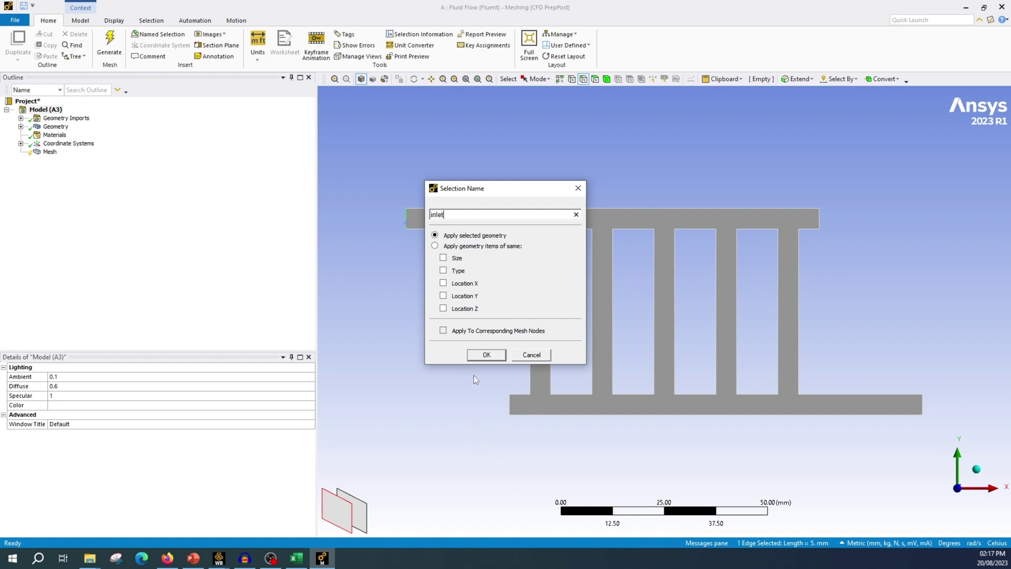
pyautogui.click(487, 354)
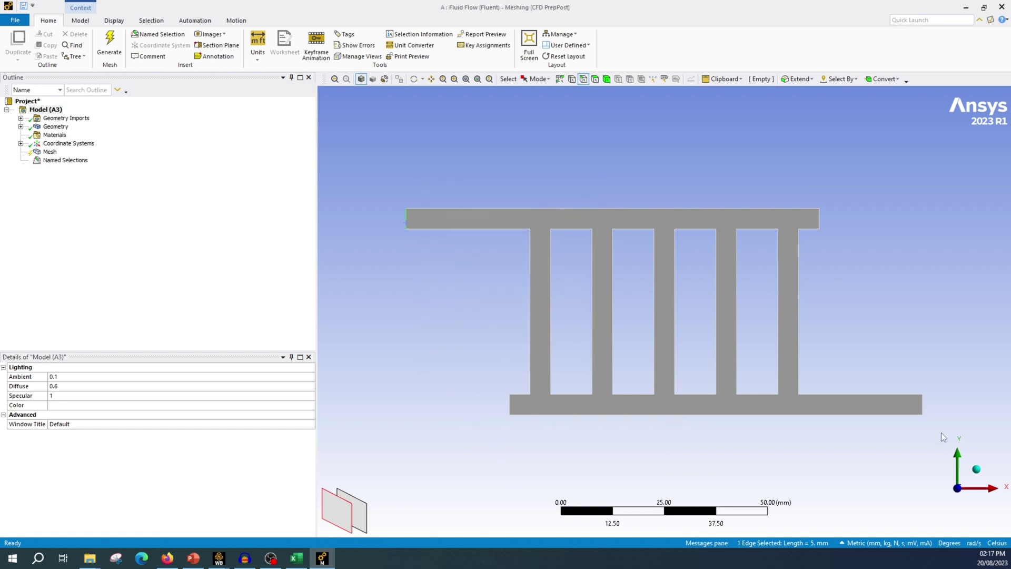
# - Create a named selection 'outlet' on the bottom bar's right end edge
pyautogui.click(924, 406)
pyautogui.press('n')
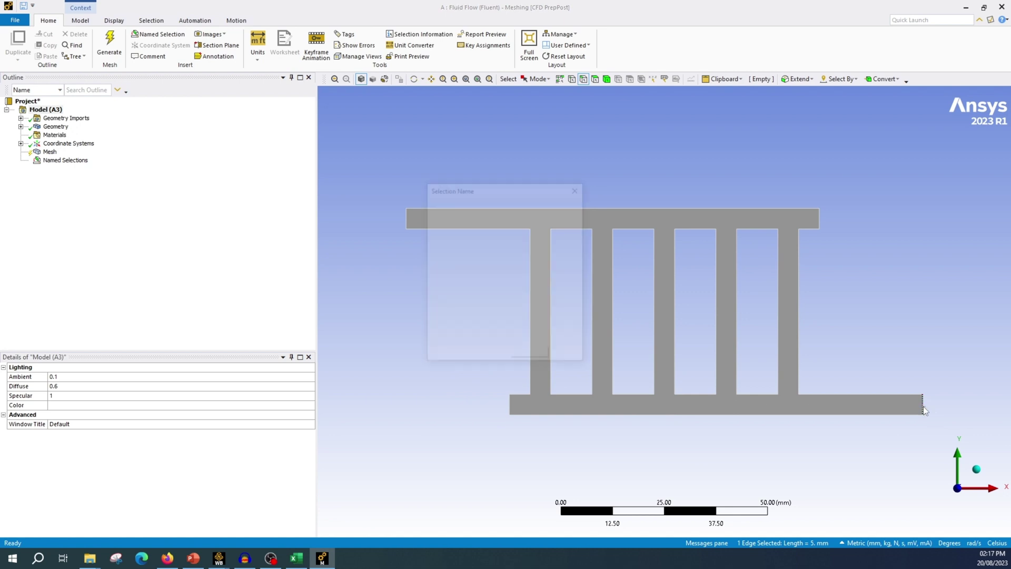
pyautogui.write('outlet')
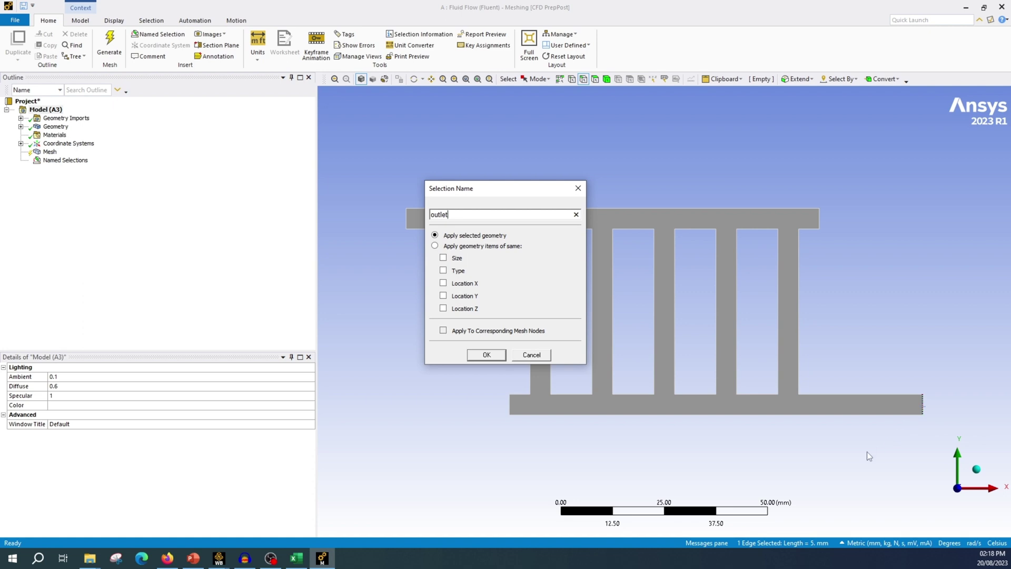
pyautogui.click(486, 355)
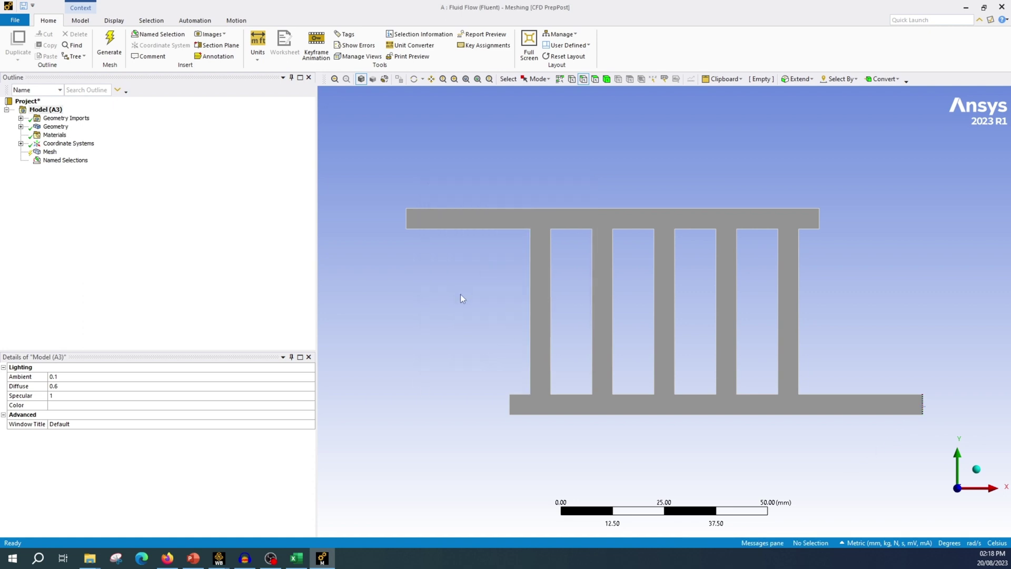
# - Group all outline edges except inlet and outlet as the named selection 'inflation_layers'
pyautogui.click(583, 78)
pyautogui.click(459, 230)
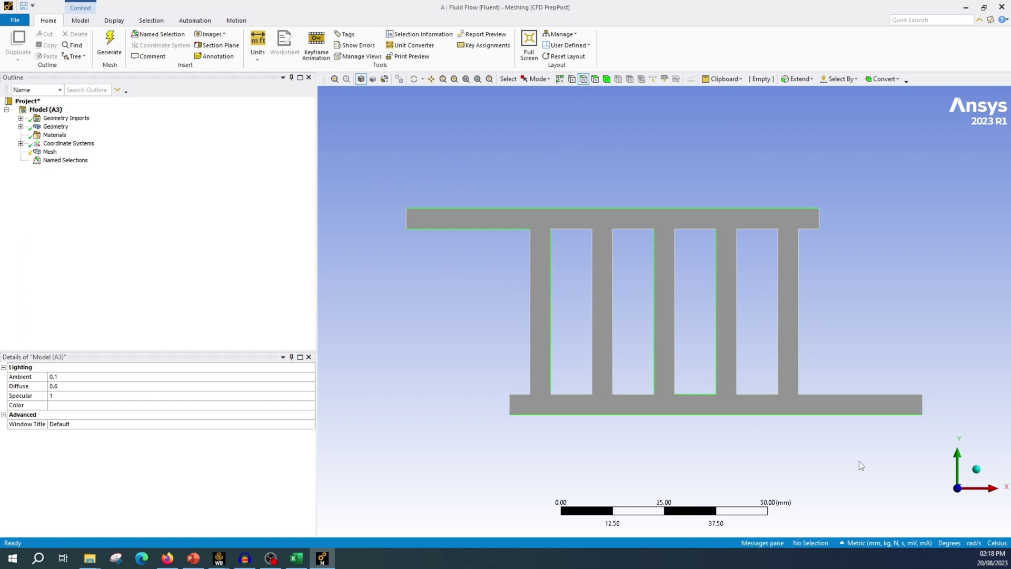
pyautogui.click(906, 348)
pyautogui.hotkey('ctrl', 'a')
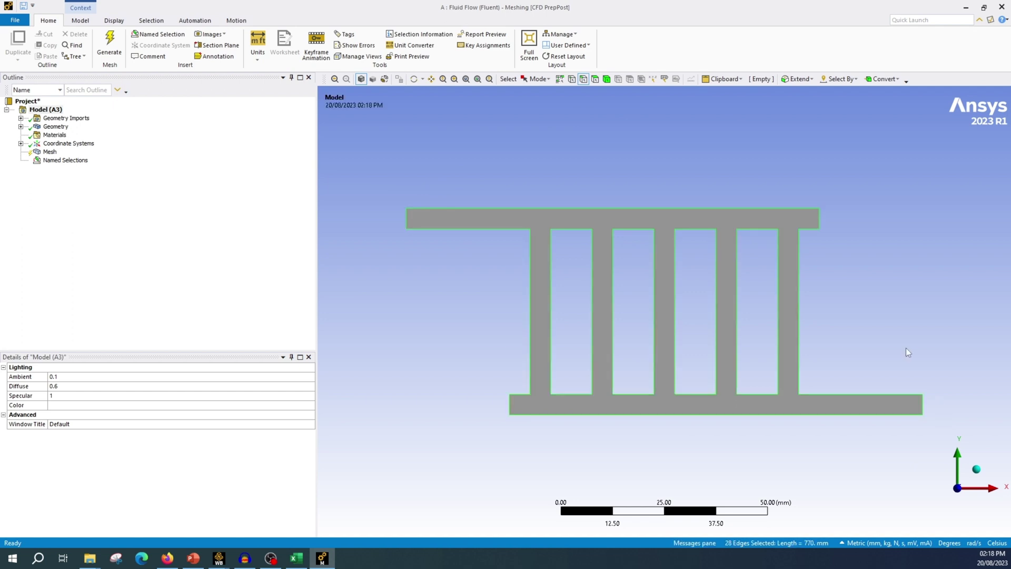
pyautogui.keyDown('ctrl'); pyautogui.click(407, 219); pyautogui.keyUp('ctrl')
pyautogui.write('n')
pyautogui.write('inflation')
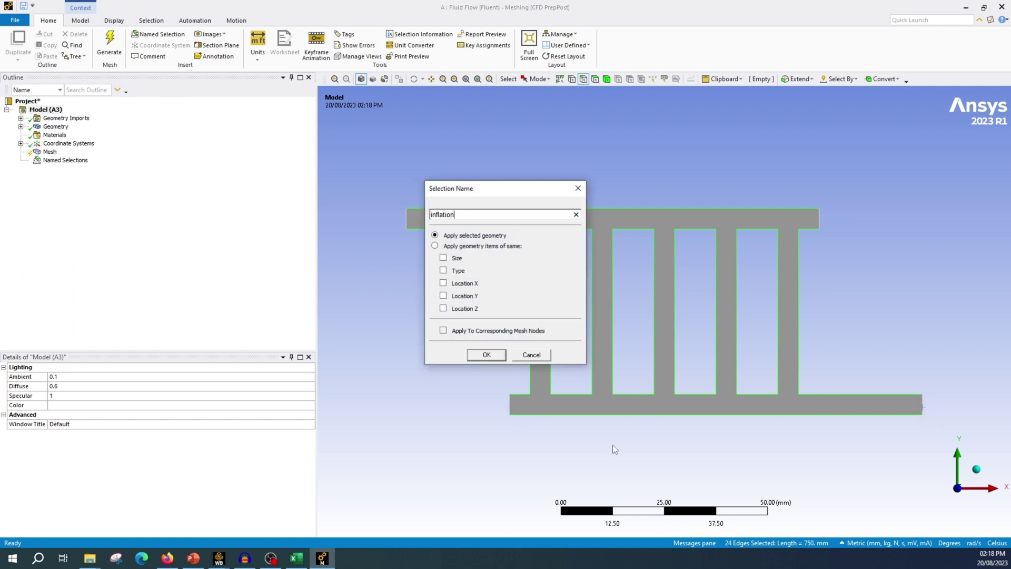
pyautogui.write('_layers')
pyautogui.press('Return')
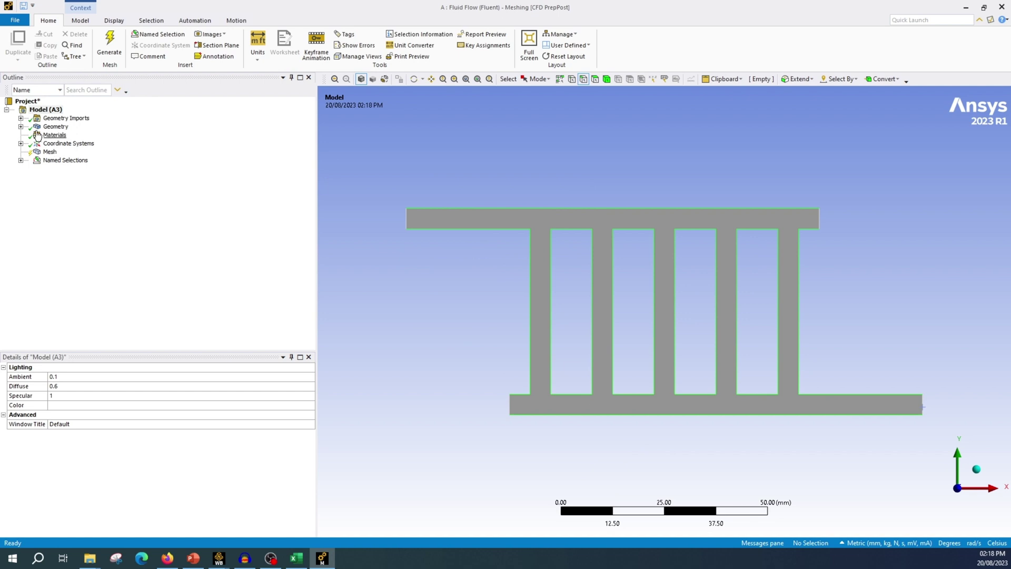
pyautogui.click(21, 127)
# - Rename the surface body FFF\Surface to 'fluid', expand Named Selections and select Mesh
pyautogui.click(80, 136)
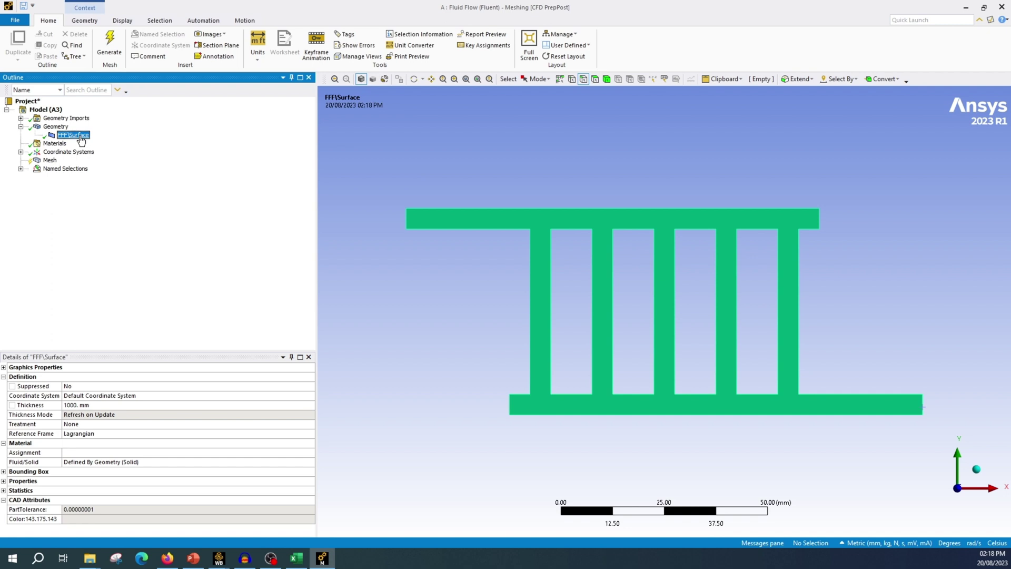
pyautogui.click(81, 138)
pyautogui.write('fluid')
pyautogui.press('Return')
pyautogui.click(21, 169)
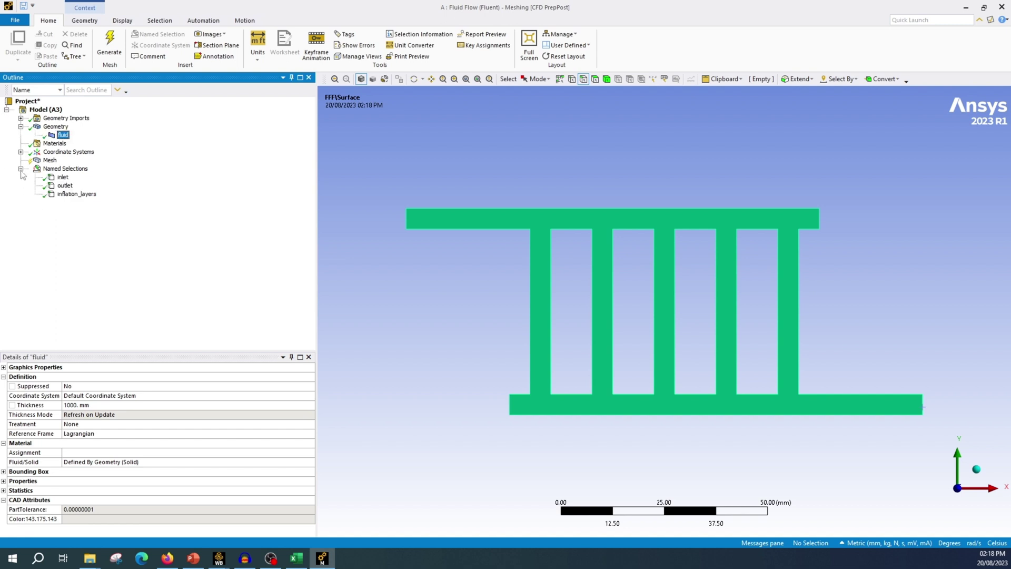
pyautogui.click(50, 160)
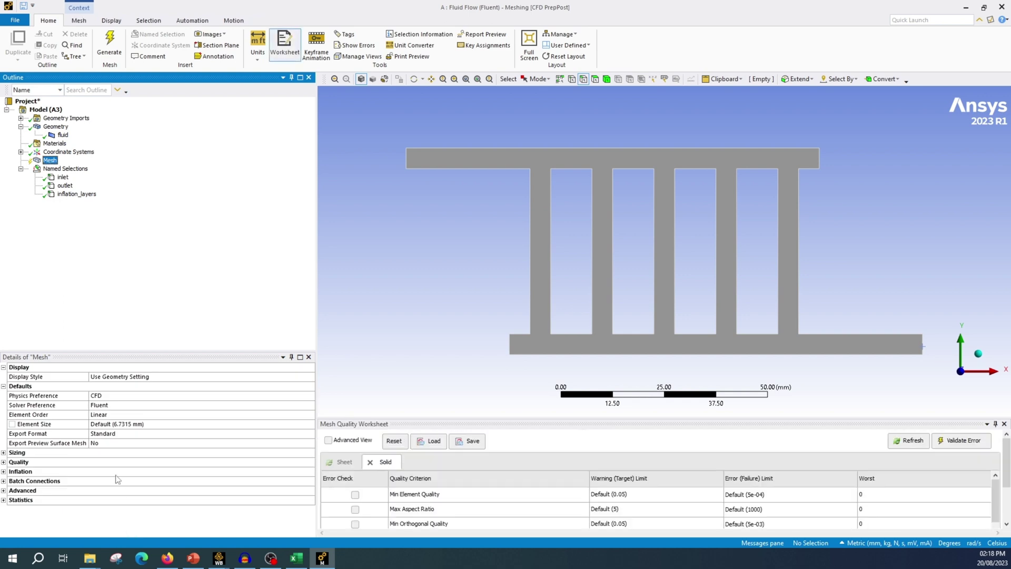
# - Change the global mesh Element Size from 6.7315 mm to 0.4 mm
pyautogui.click(123, 425)
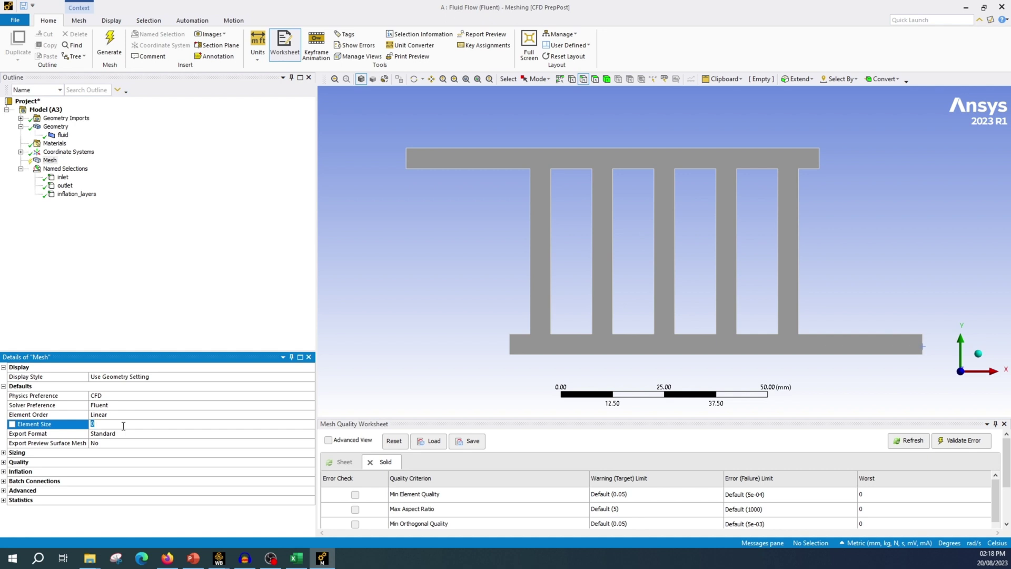
pyautogui.write('0')
pyautogui.press('Return')
# - Insert an Inflation control under Mesh scoped to the fluid face
pyautogui.rightClick(50, 161)
pyautogui.moveTo(99, 173)
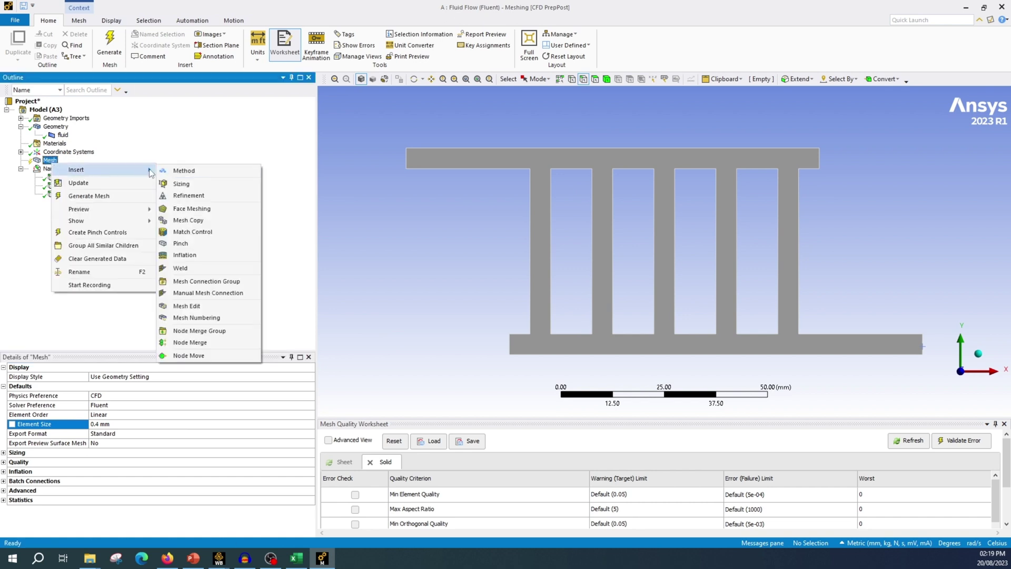
pyautogui.click(208, 256)
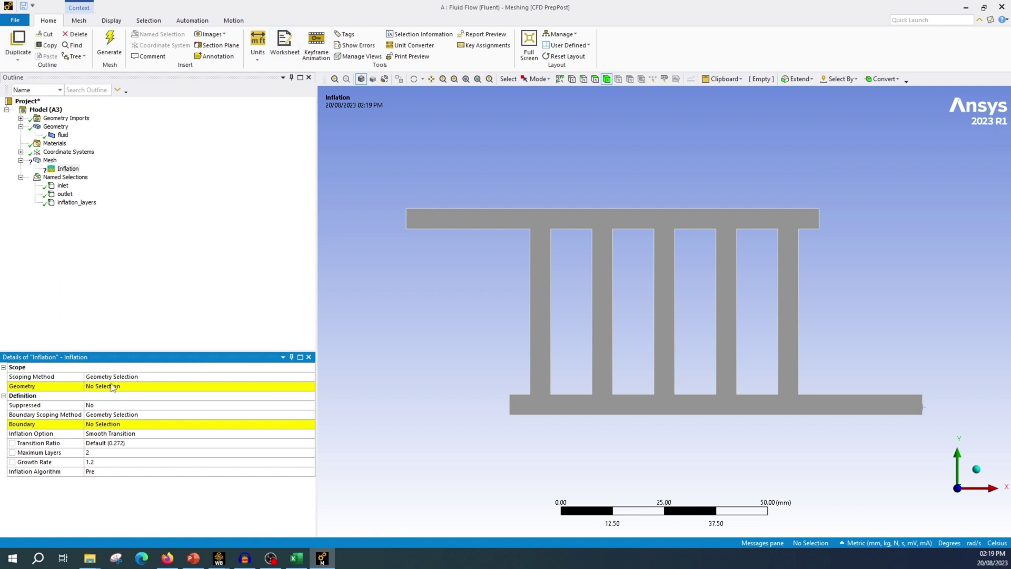
pyautogui.click(595, 79)
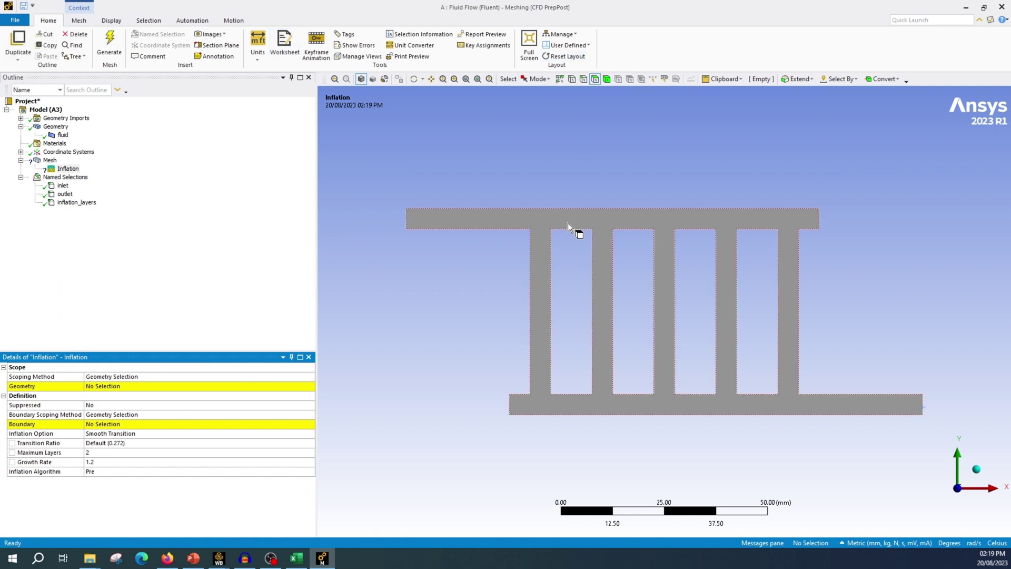
pyautogui.click(545, 220)
pyautogui.click(108, 387)
pyautogui.click(108, 388)
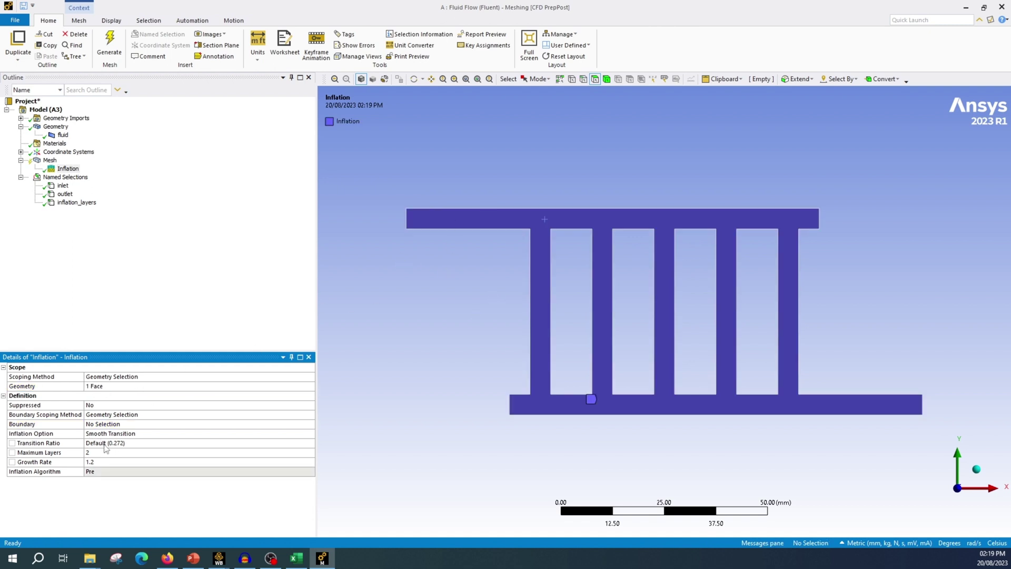
pyautogui.click(106, 434)
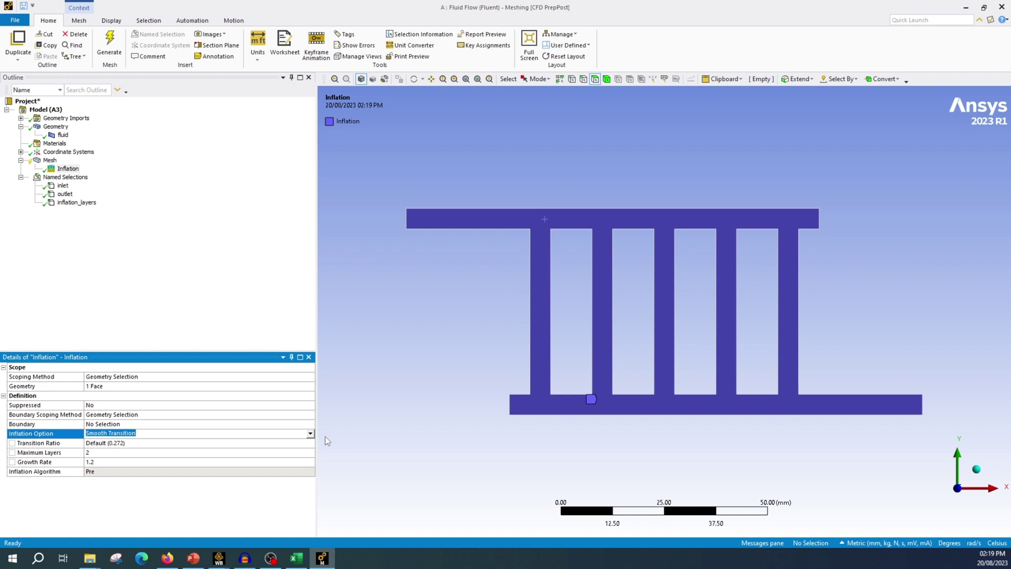
# - Set the inflation boundary to the inflation_layers named selection with Maximum Layers 5
pyautogui.click(314, 416)
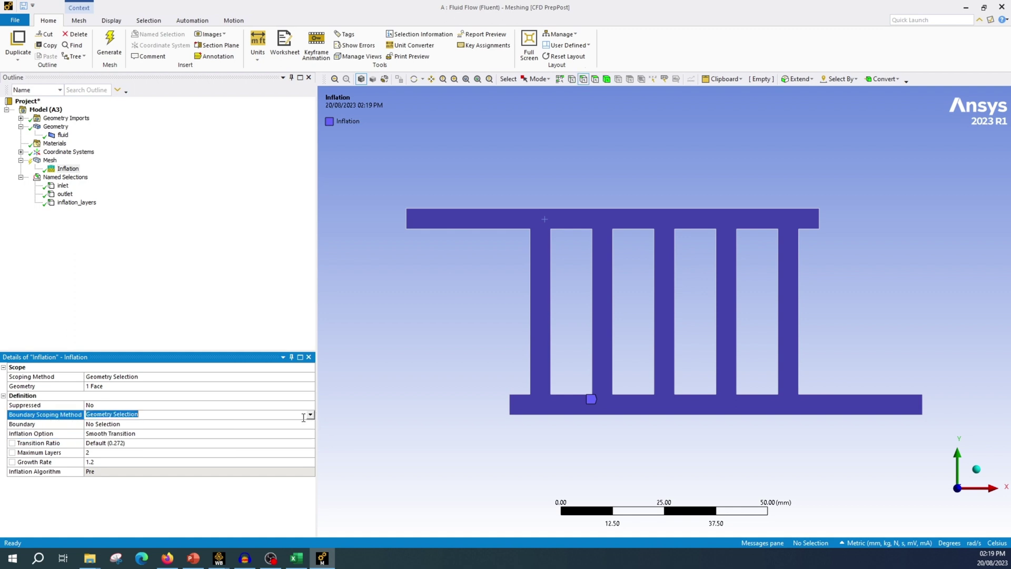
pyautogui.click(311, 415)
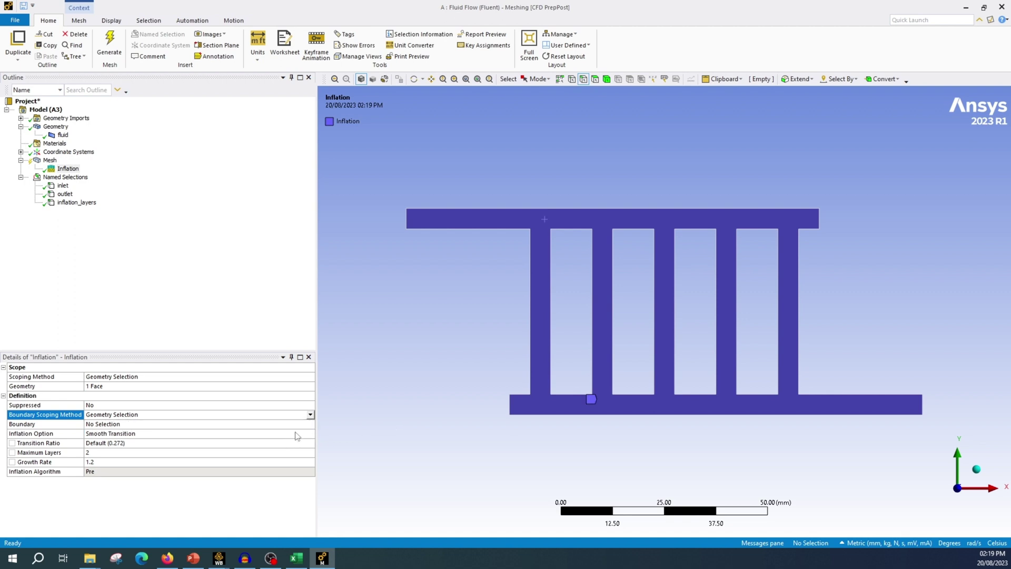
pyautogui.click(208, 431)
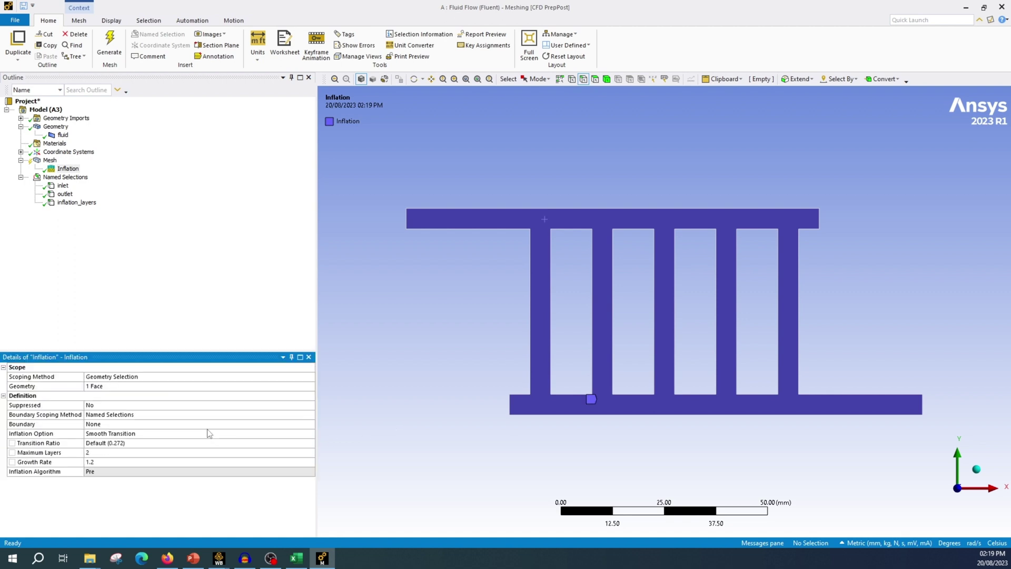
pyautogui.click(259, 425)
pyautogui.click(311, 425)
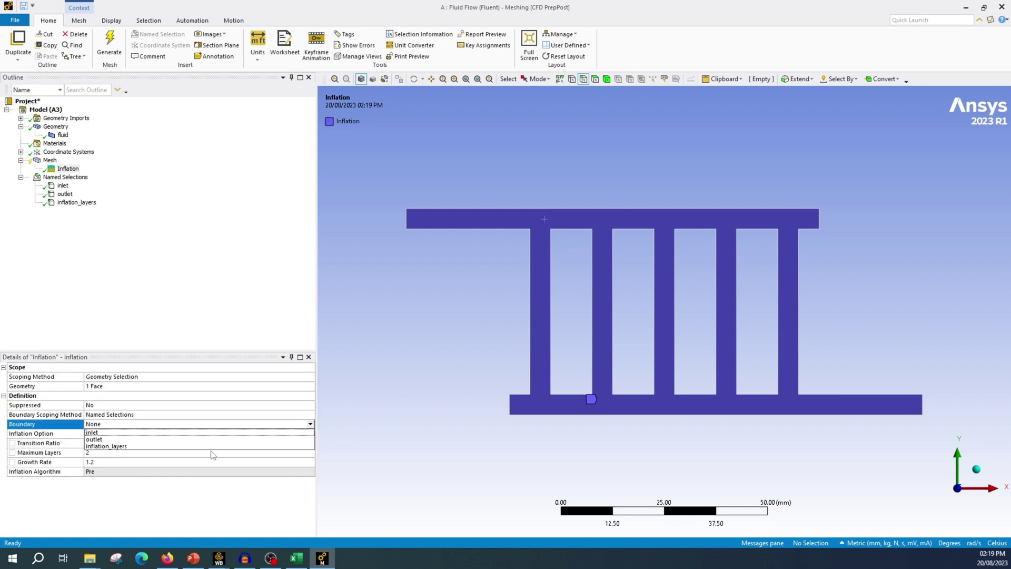
pyautogui.press('Return')
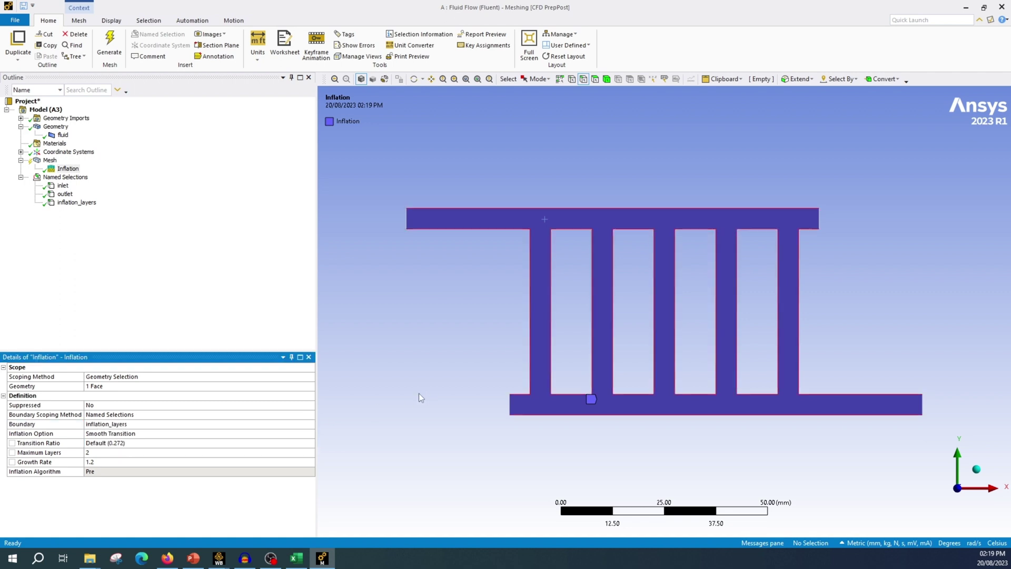
pyautogui.click(88, 453)
pyautogui.write('5')
pyautogui.press('Return')
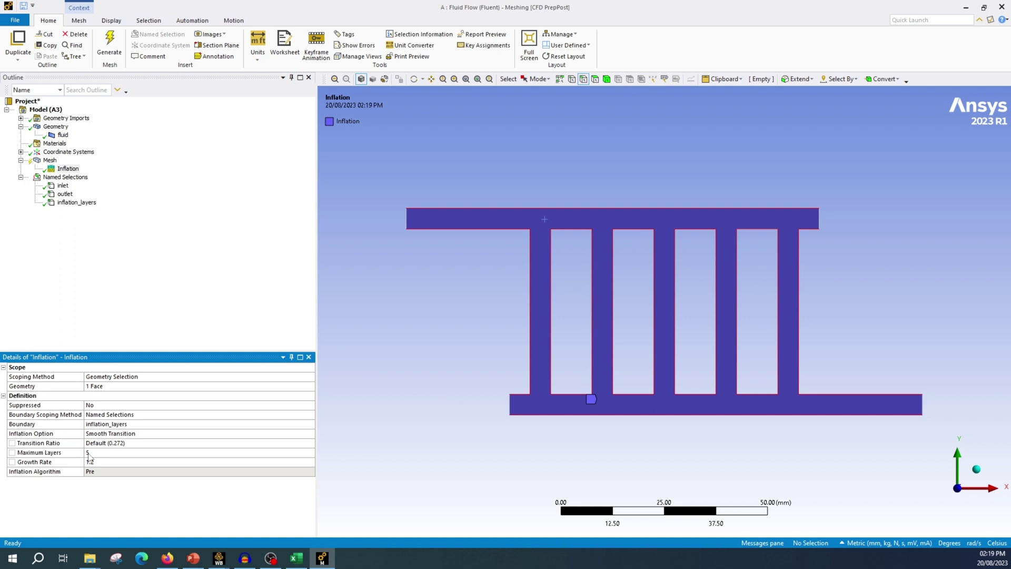